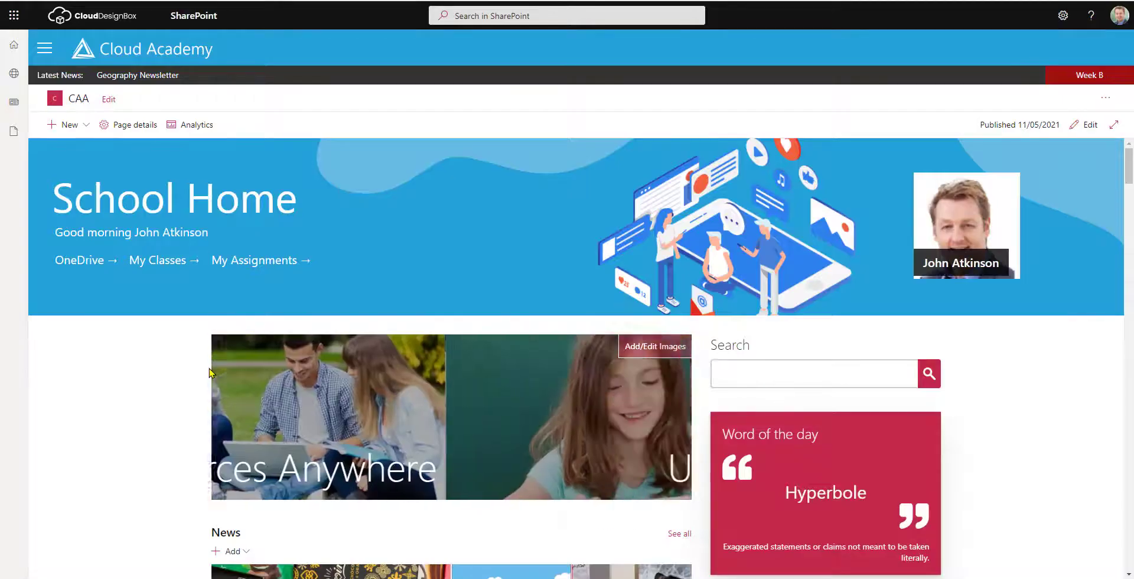
Scroll the School Home page down to the News section's five article tiles.
{"action": "scroll", "coordinate": [210, 372], "scroll_direction": "down", "scroll_amount": 2}
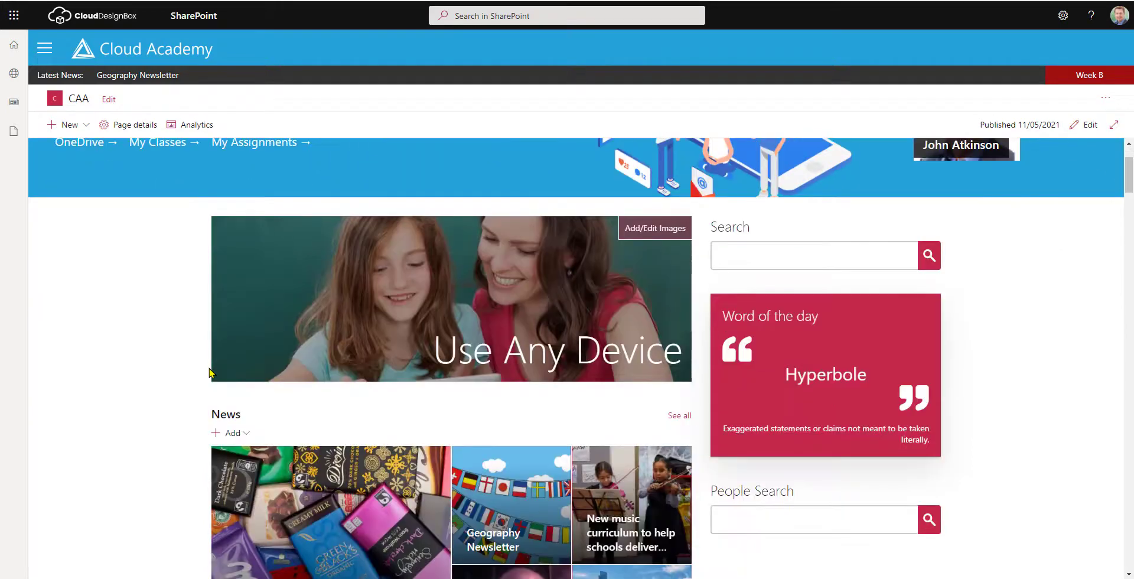
{"action": "scroll", "coordinate": [209, 372], "scroll_direction": "down", "scroll_amount": 4}
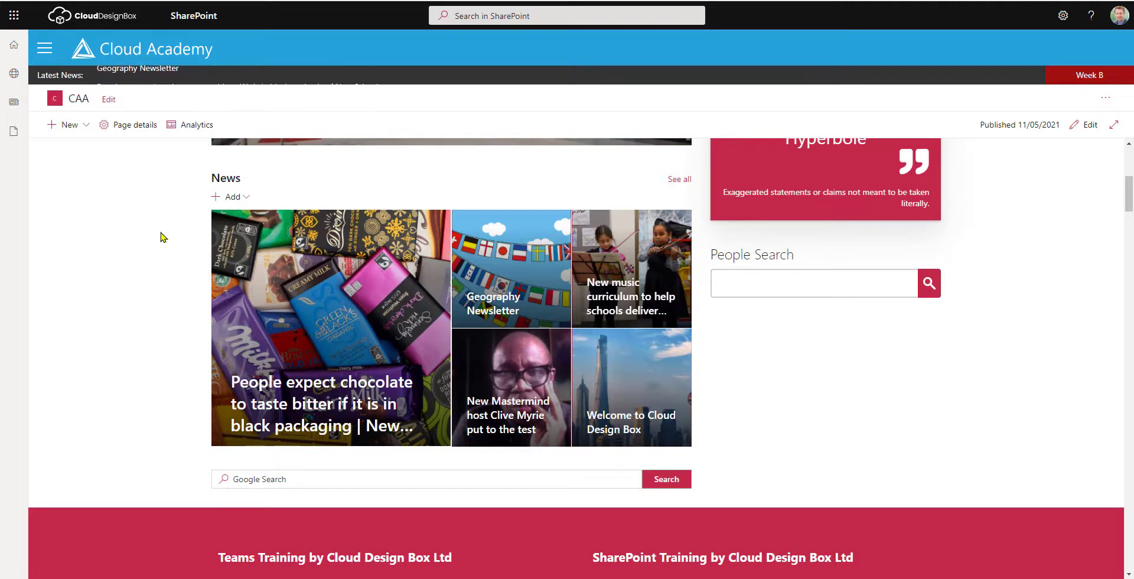
Post the GOV.UK new music curriculum article to News as a news link.
{"action": "left_click", "coordinate": [245, 200]}
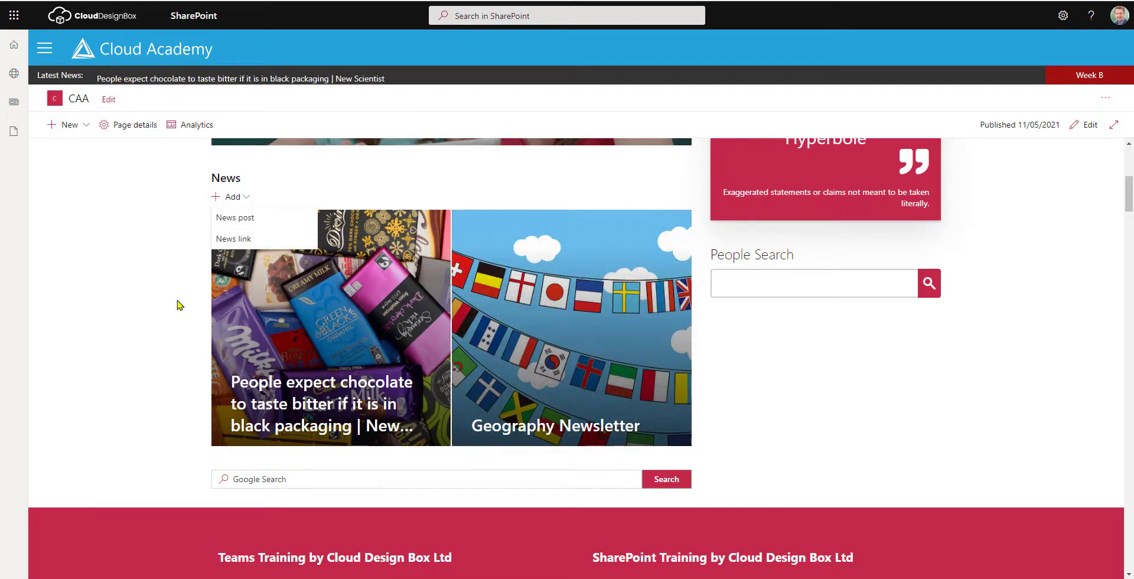
{"action": "left_click", "coordinate": [235, 243]}
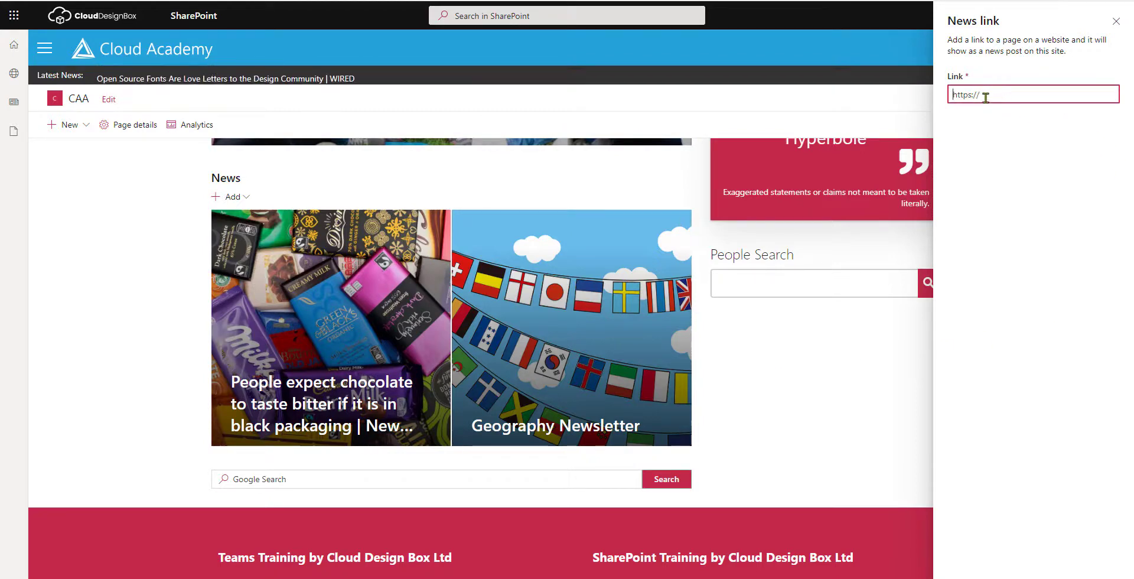
{"action": "key", "text": "ctrl+v"}
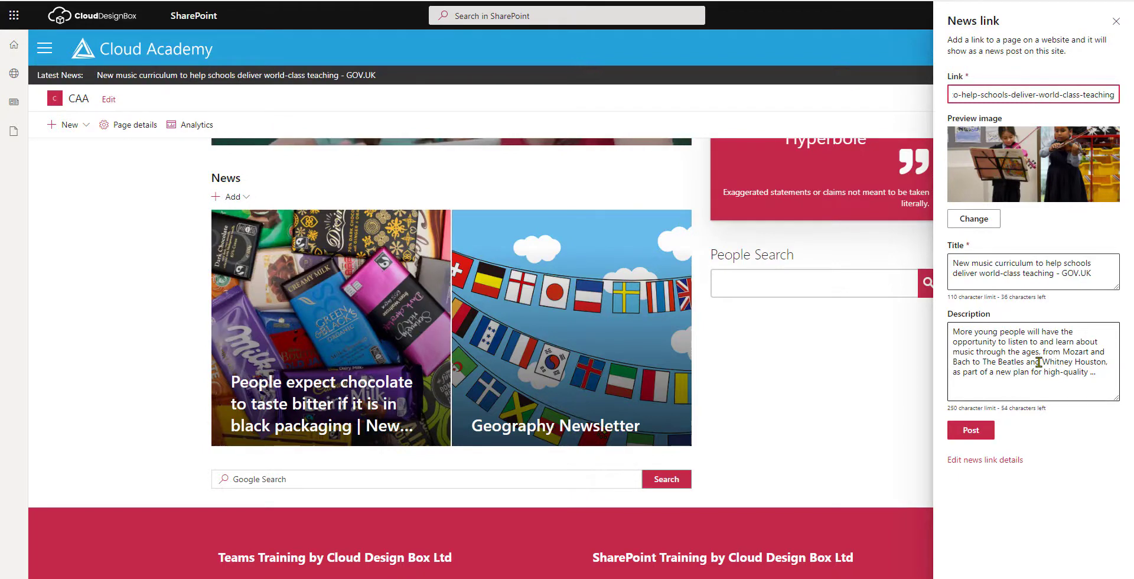
{"action": "left_click", "coordinate": [1039, 362]}
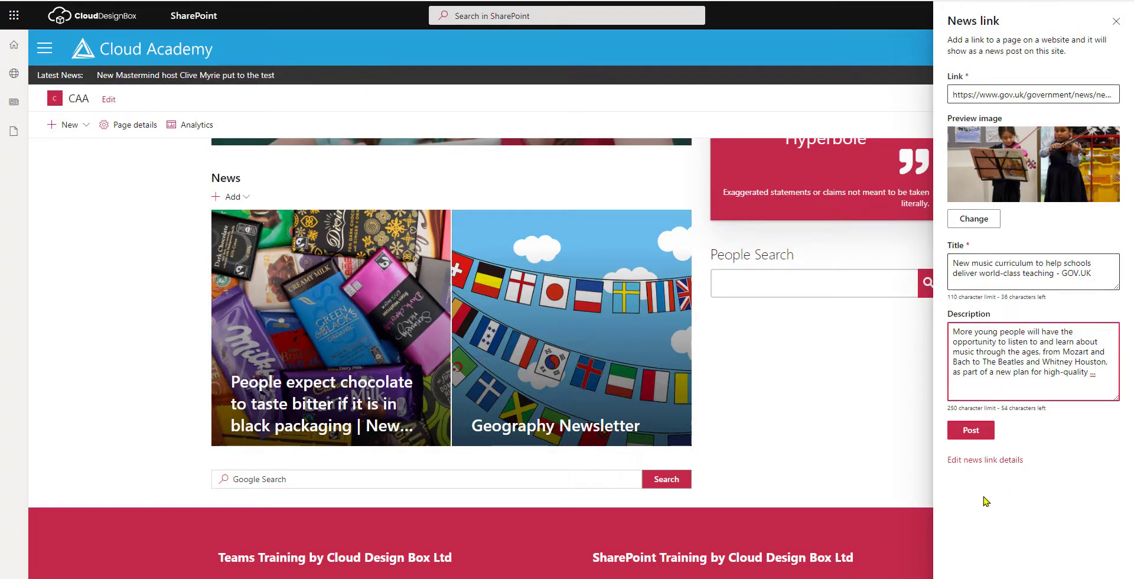
{"action": "left_click", "coordinate": [976, 432]}
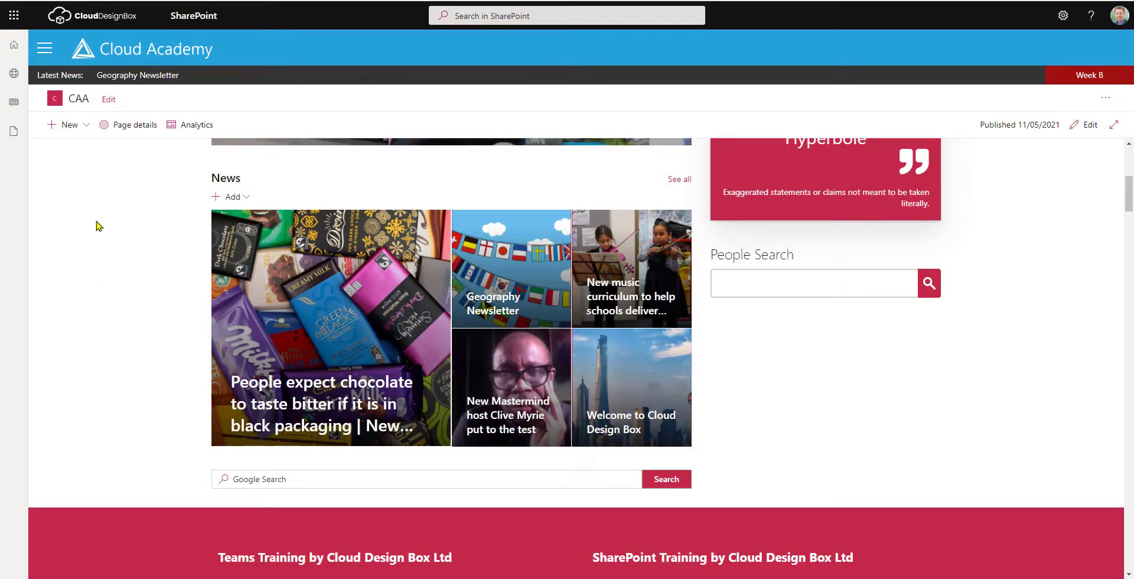
Create a new news post page from the Visual template after previewing Basic text.
{"action": "left_click", "coordinate": [246, 199]}
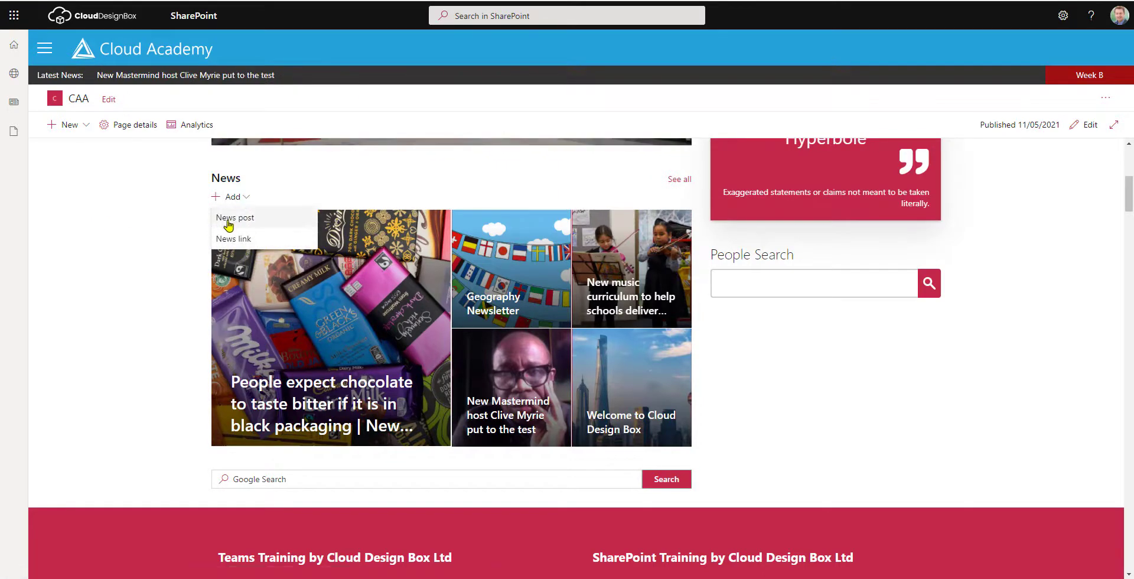
{"action": "left_click", "coordinate": [234, 219]}
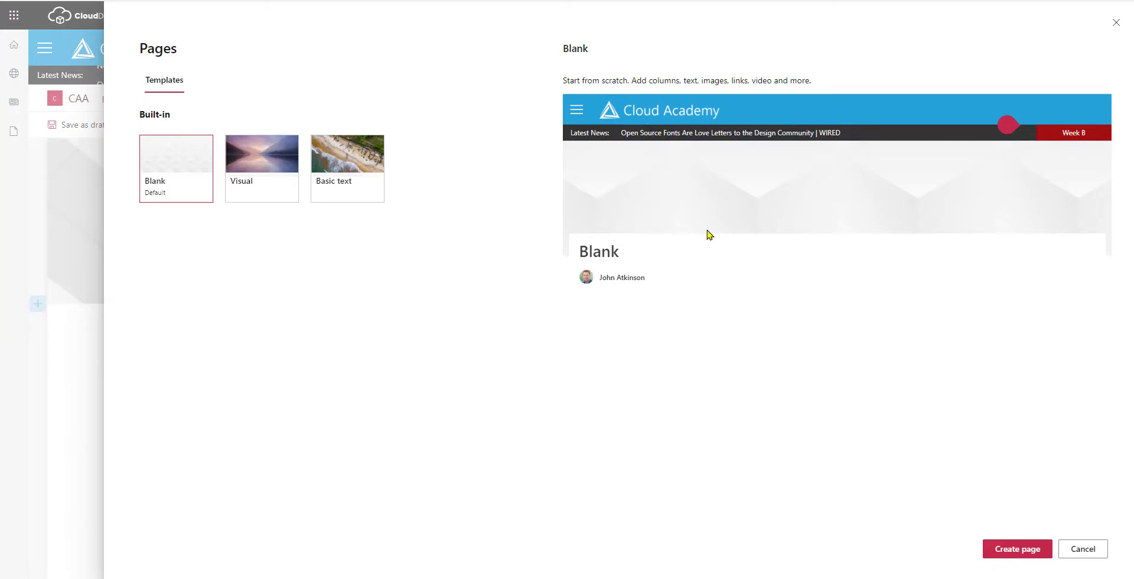
{"action": "left_click", "coordinate": [254, 163]}
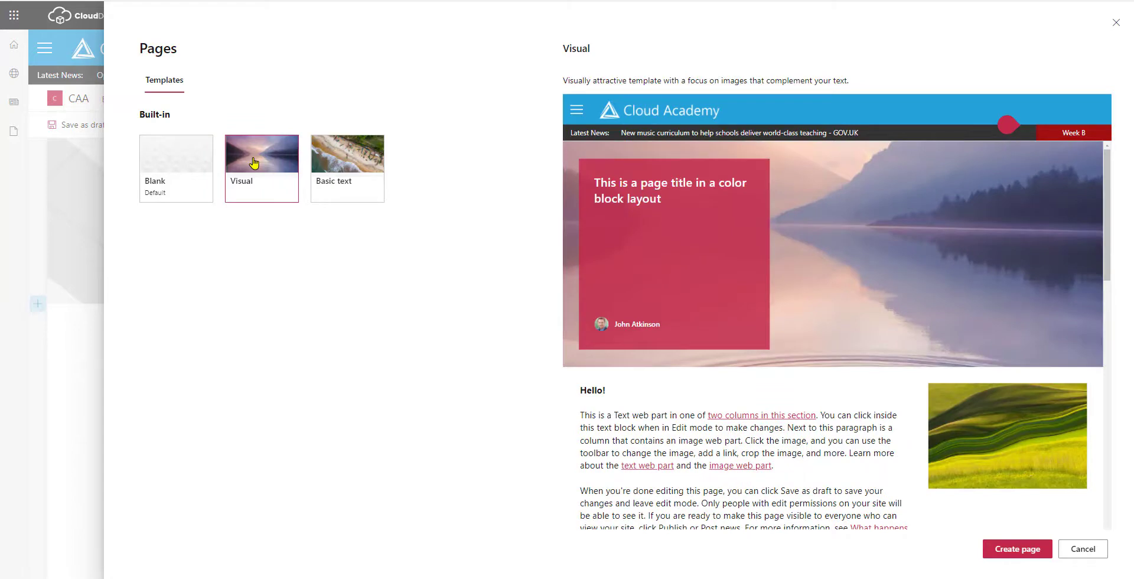
{"action": "left_click", "coordinate": [322, 178]}
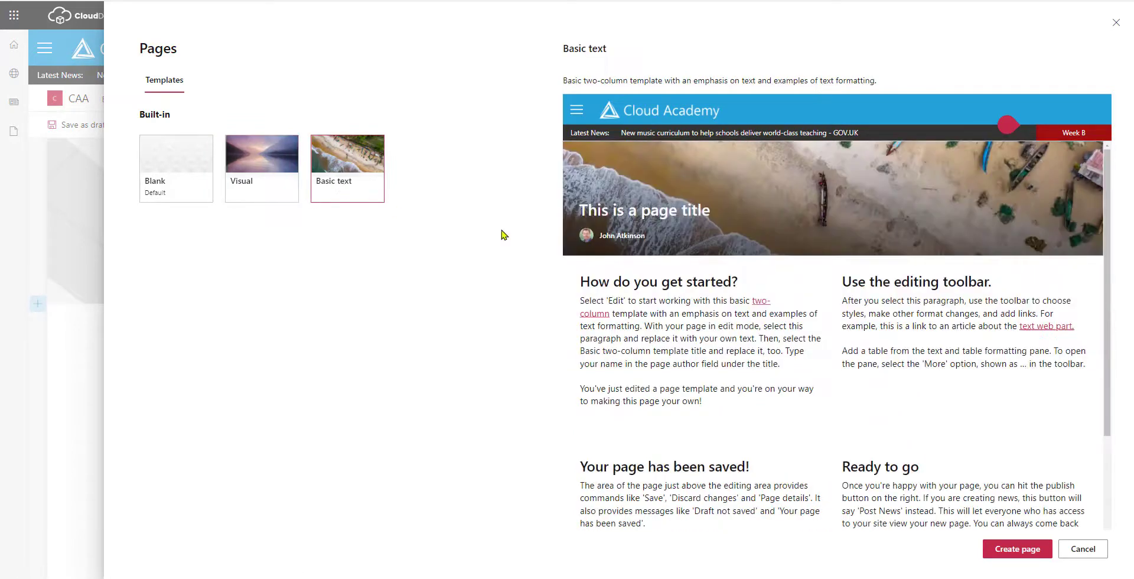
{"action": "left_click", "coordinate": [267, 177]}
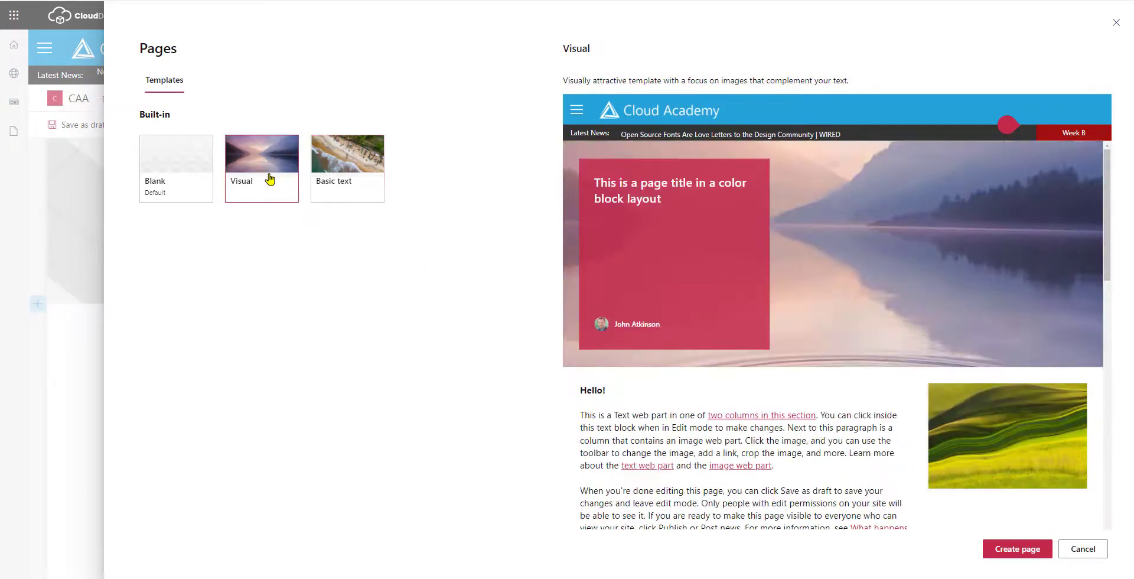
{"action": "left_click", "coordinate": [1024, 554]}
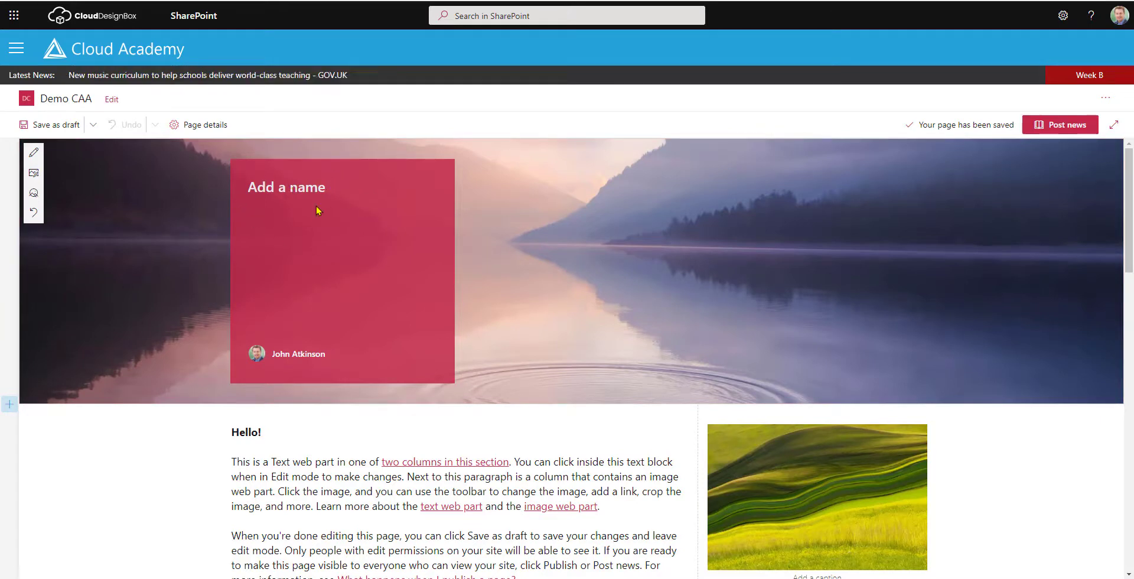
Switch the news page's title area layout to Image and title.
{"action": "left_click", "coordinate": [34, 152]}
{"action": "scroll", "coordinate": [500, 255], "scroll_direction": "down", "scroll_amount": 6}
{"action": "scroll", "coordinate": [497, 252], "scroll_direction": "down", "scroll_amount": 1}
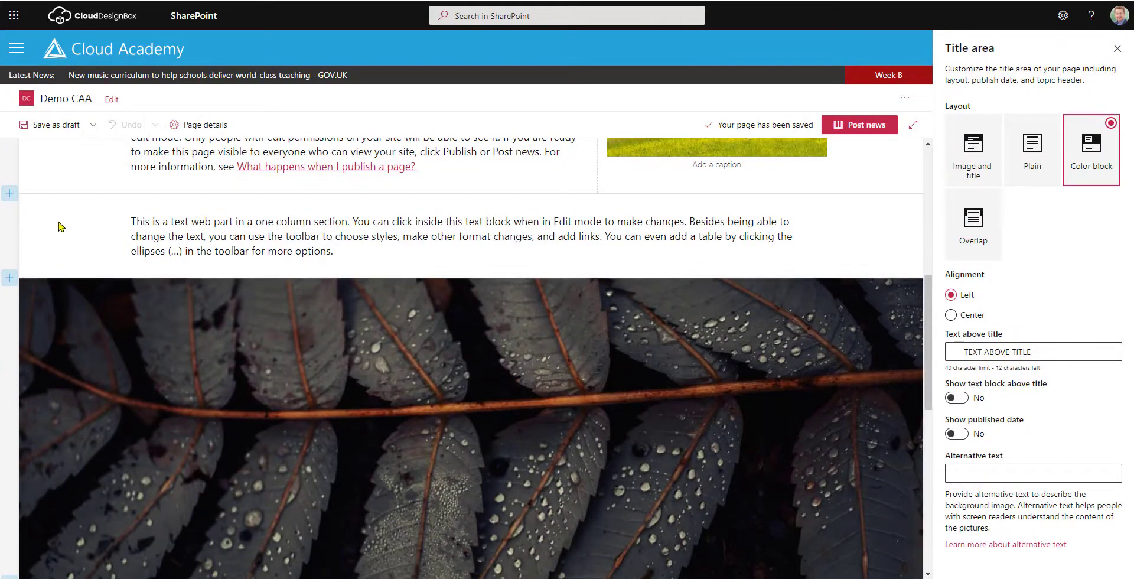
{"action": "scroll", "coordinate": [63, 366], "scroll_direction": "down", "scroll_amount": 2}
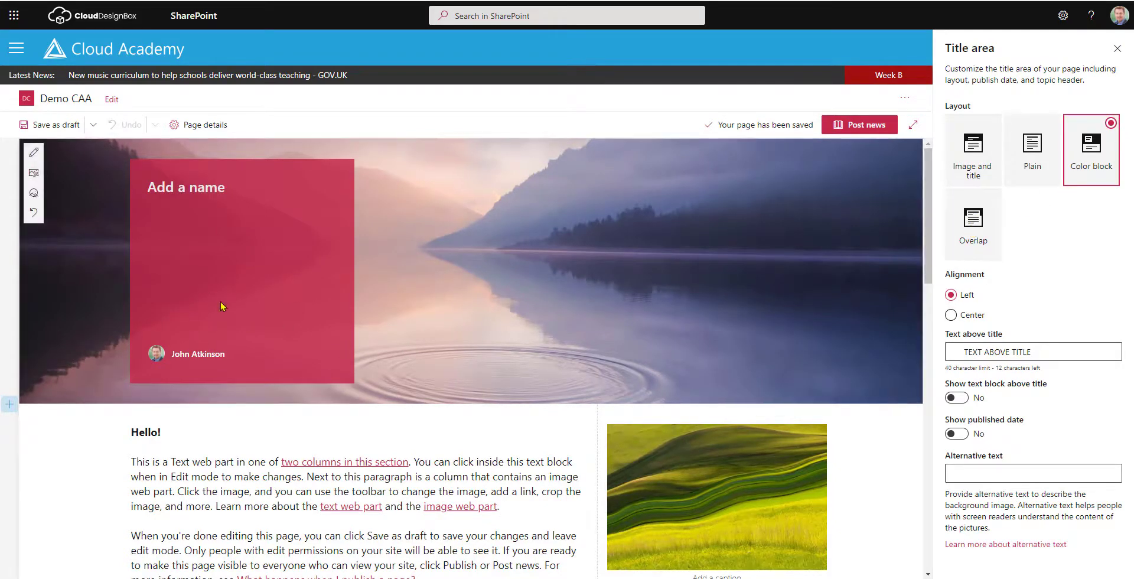
{"action": "left_click", "coordinate": [992, 126]}
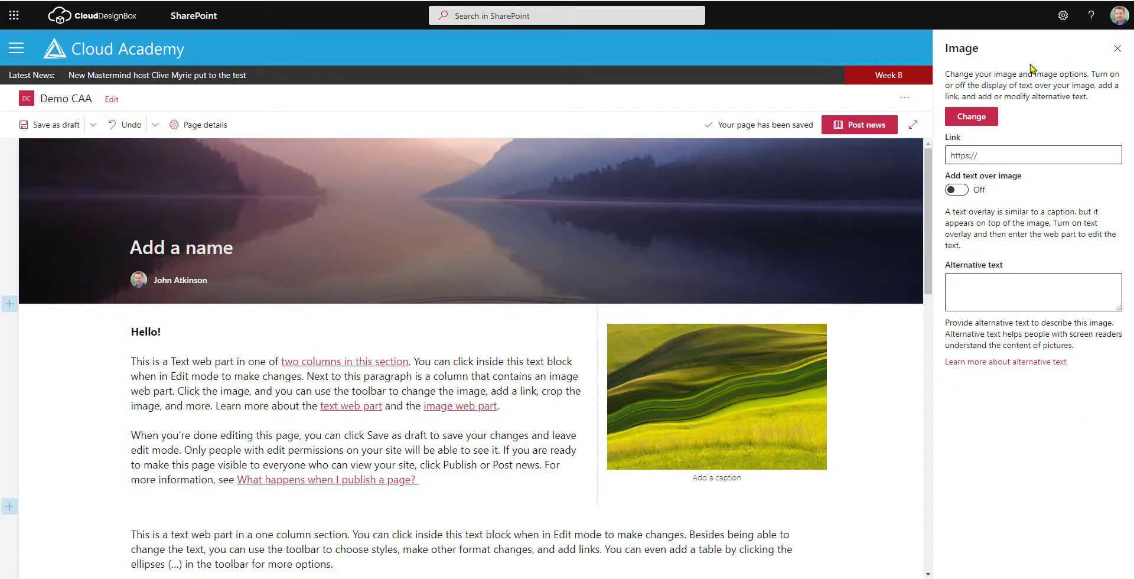
Keep the current header photo and move its focal point down onto the water ripples.
{"action": "left_click", "coordinate": [1118, 50]}
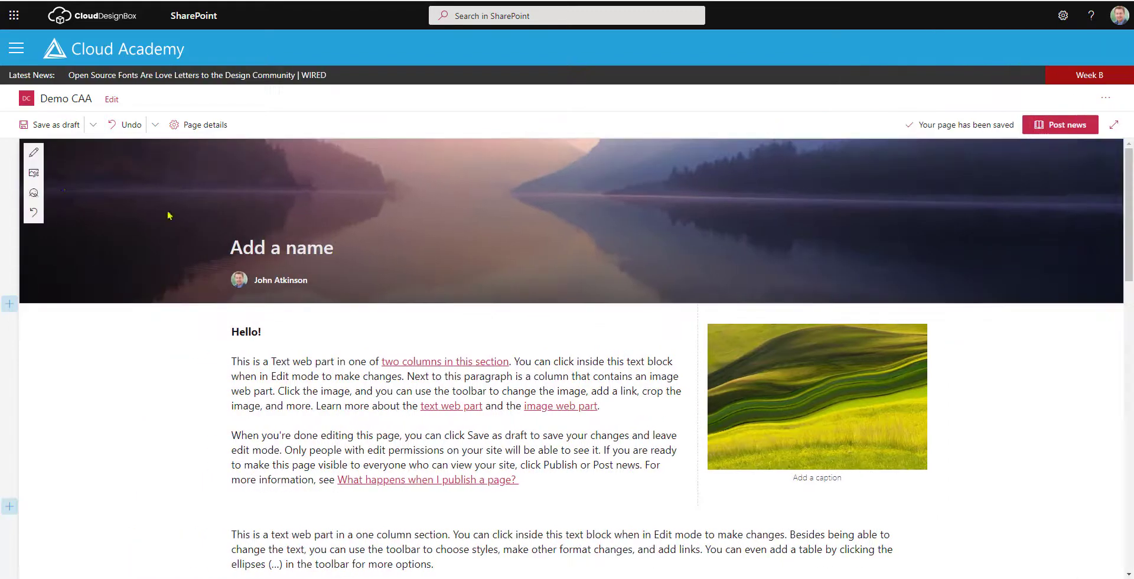
{"action": "left_click", "coordinate": [33, 176]}
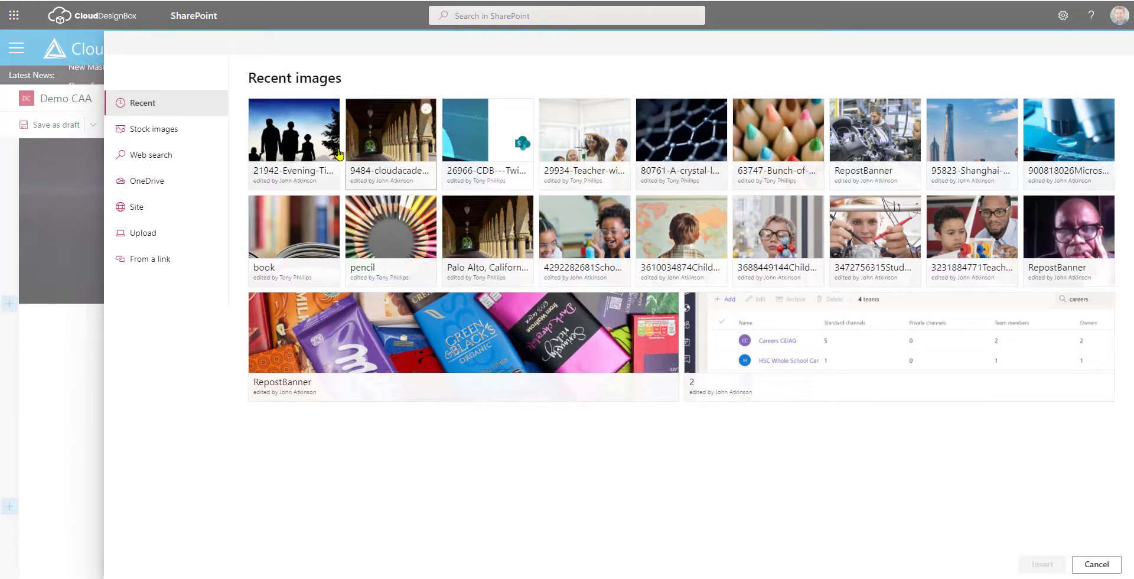
{"action": "left_click", "coordinate": [1097, 564]}
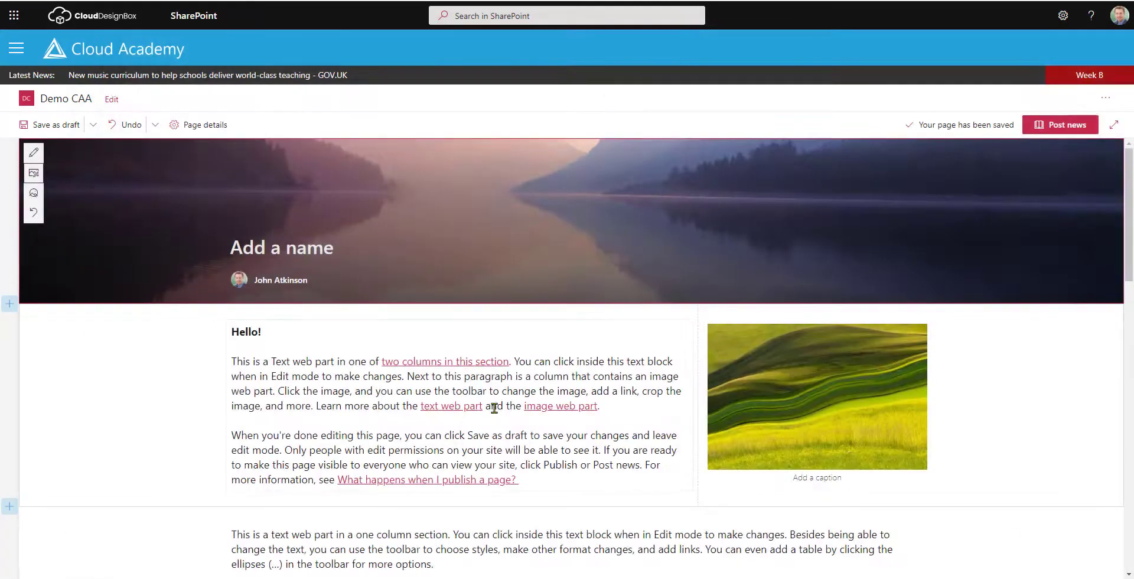
{"action": "left_click", "coordinate": [34, 193]}
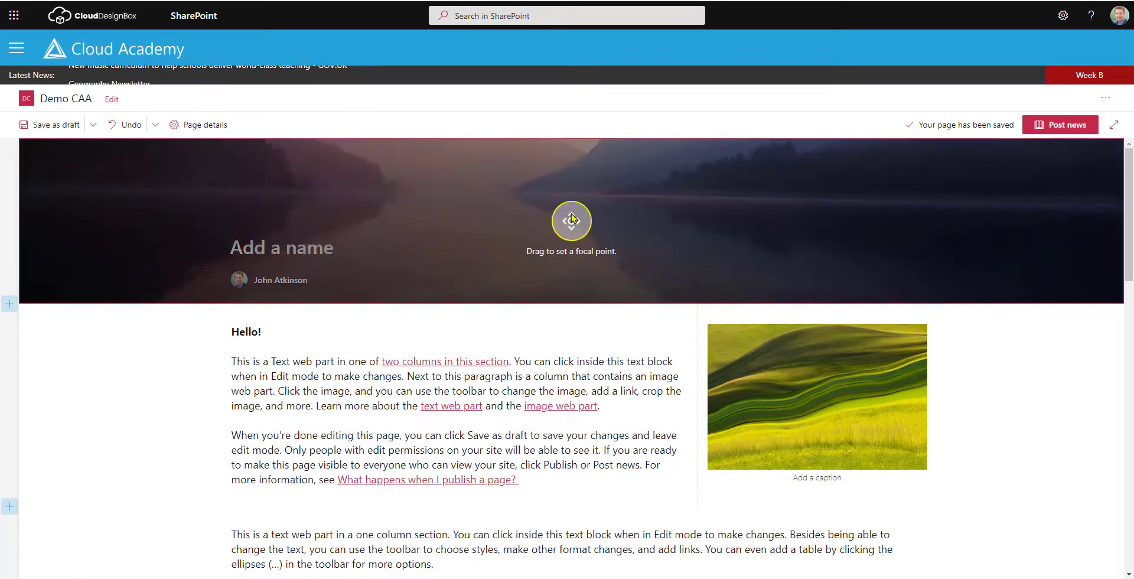
{"action": "mouse_move", "coordinate": [565, 227]}
{"action": "left_mouse_down"}
{"action": "mouse_move", "coordinate": [552, 245]}
{"action": "mouse_move", "coordinate": [540, 204]}
{"action": "mouse_move", "coordinate": [551, 266]}
{"action": "left_mouse_up"}
{"action": "left_click", "coordinate": [33, 192]}
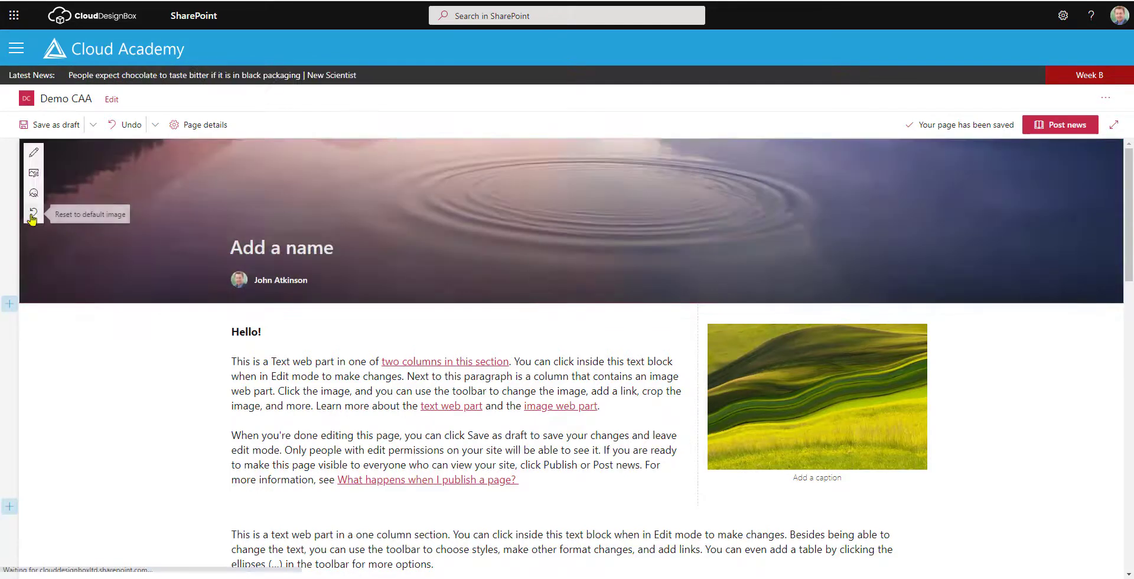
{"action": "left_click", "coordinate": [34, 212]}
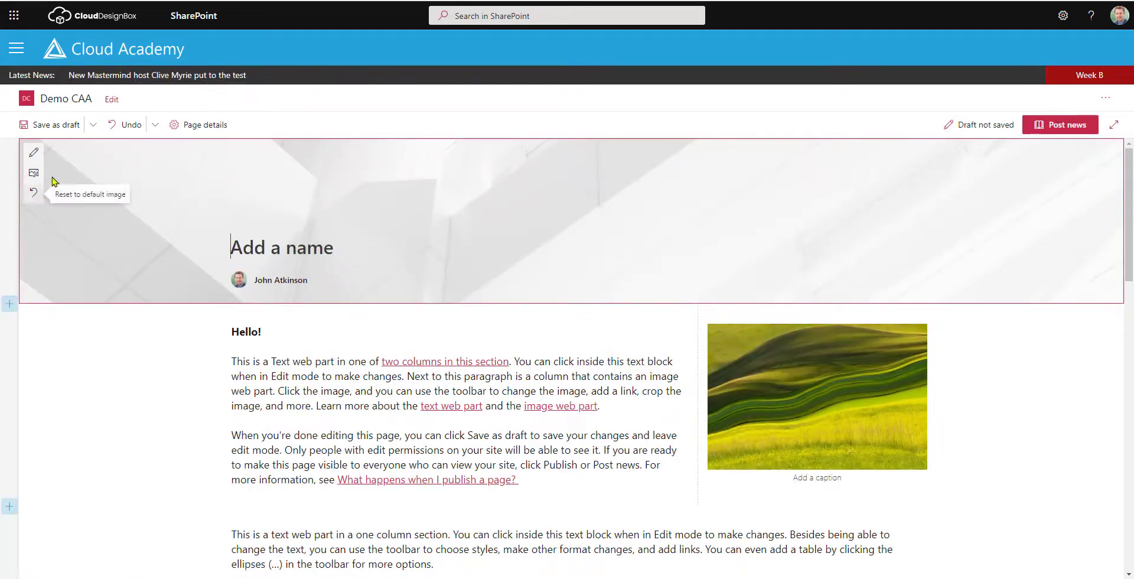
{"action": "left_click", "coordinate": [130, 127]}
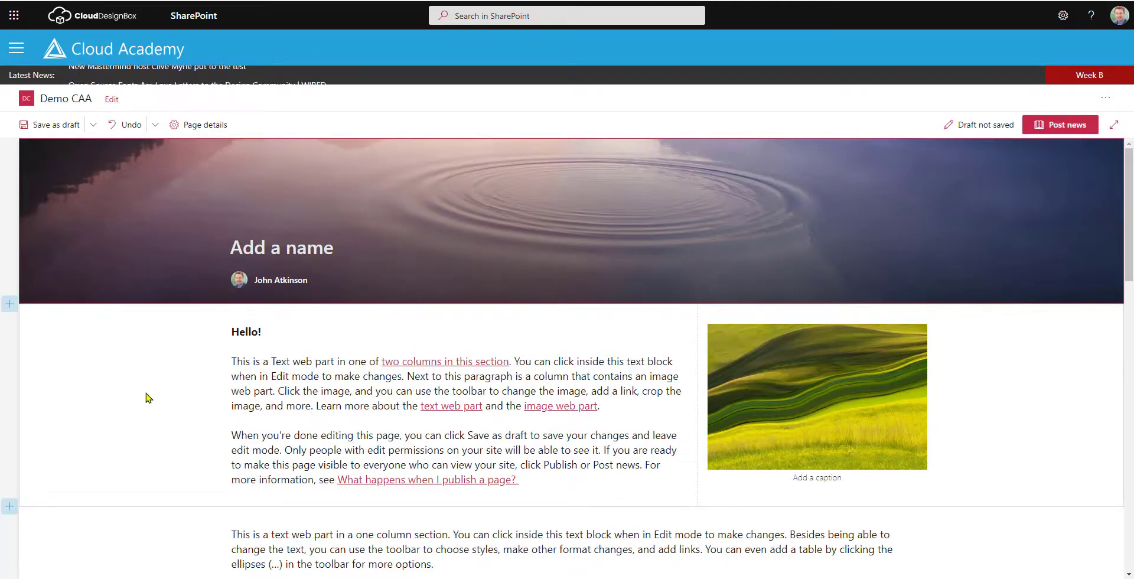
Give the two-column Hello! section Soft background shading instead of Strong.
{"action": "scroll", "coordinate": [147, 397], "scroll_direction": "down", "scroll_amount": 1}
{"action": "left_click", "coordinate": [104, 312]}
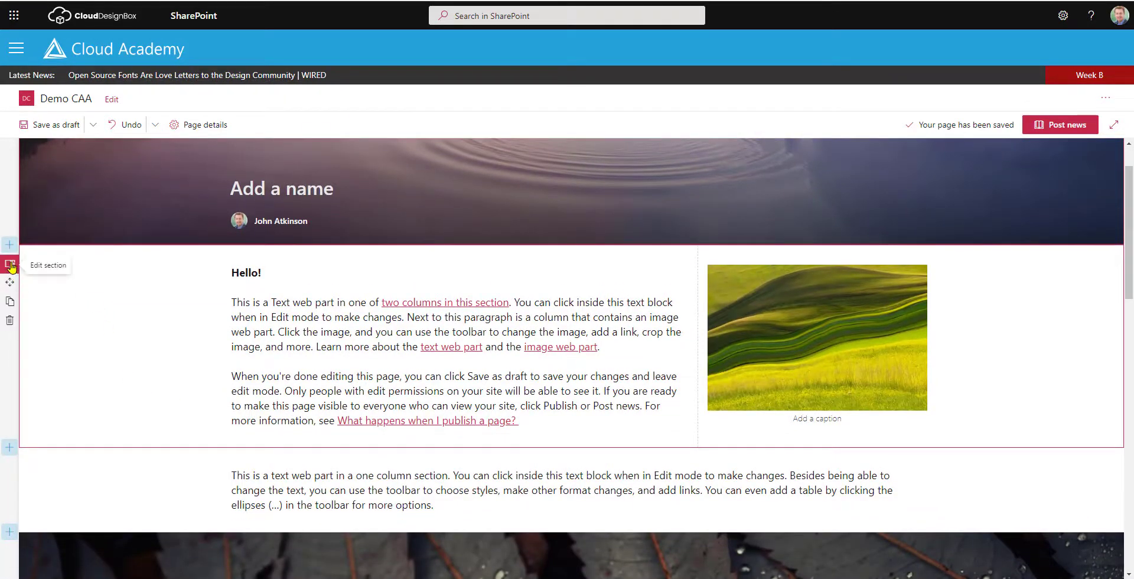
{"action": "left_click", "coordinate": [10, 266]}
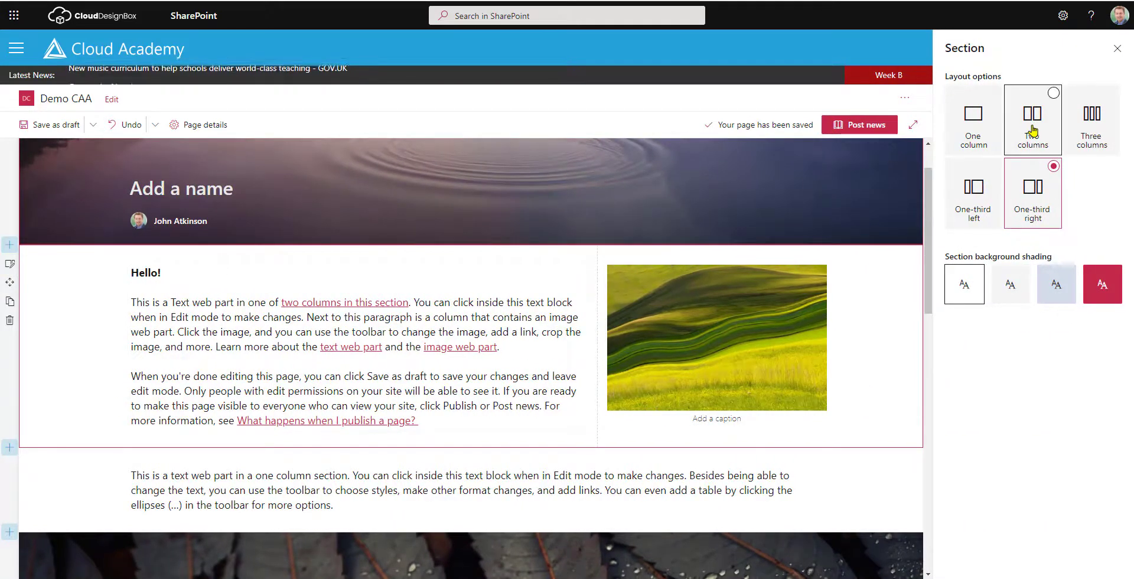
{"action": "left_click", "coordinate": [1108, 287]}
{"action": "left_click", "coordinate": [1056, 286]}
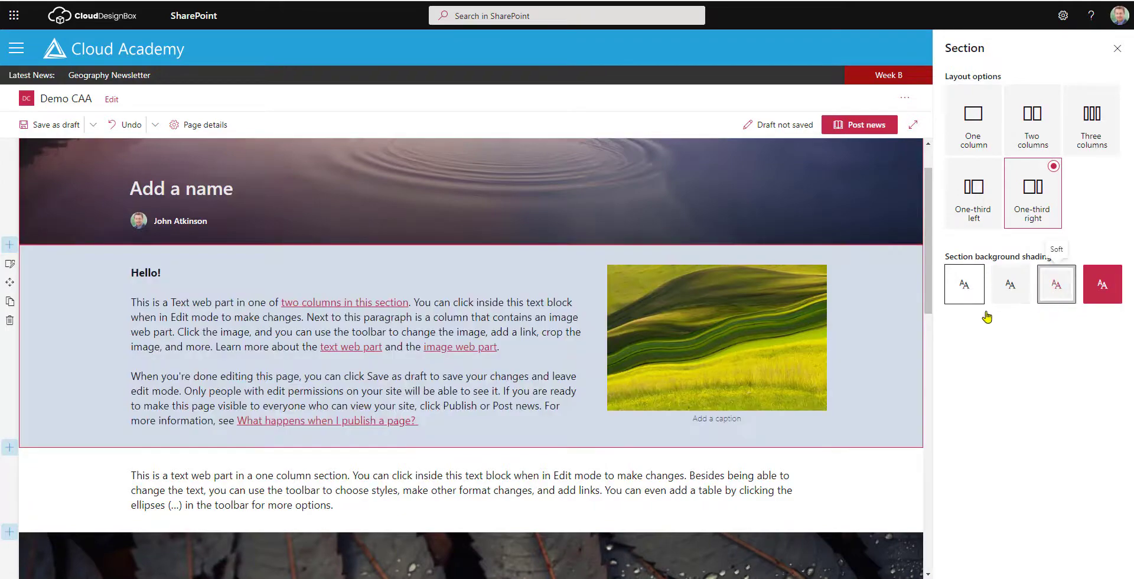
{"action": "left_click", "coordinate": [10, 466]}
{"action": "scroll", "coordinate": [535, 292], "scroll_direction": "down", "scroll_amount": 4}
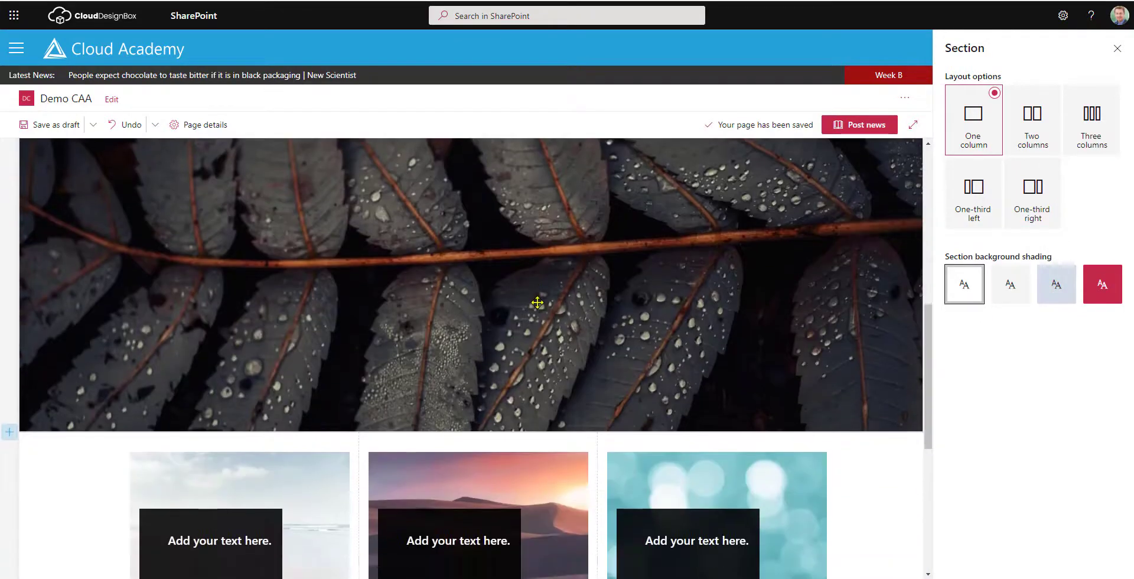
{"action": "scroll", "coordinate": [536, 303], "scroll_direction": "down", "scroll_amount": 3}
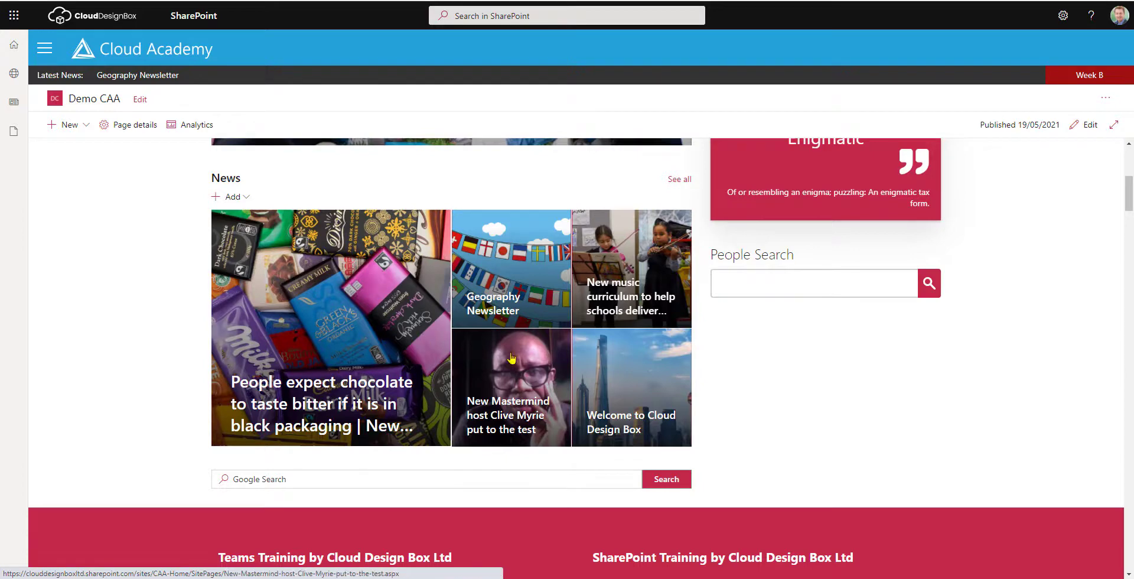
Put the Demo CAA home page into edit mode.
{"action": "left_click", "coordinate": [1085, 125]}
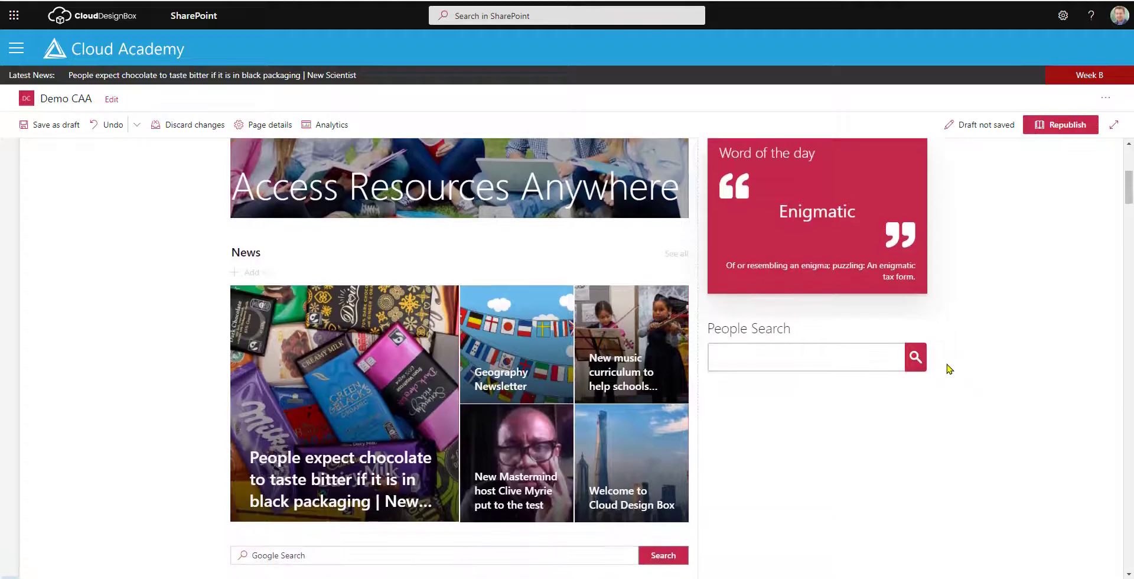
Set the News web part's news source to This site.
{"action": "left_click", "coordinate": [278, 265]}
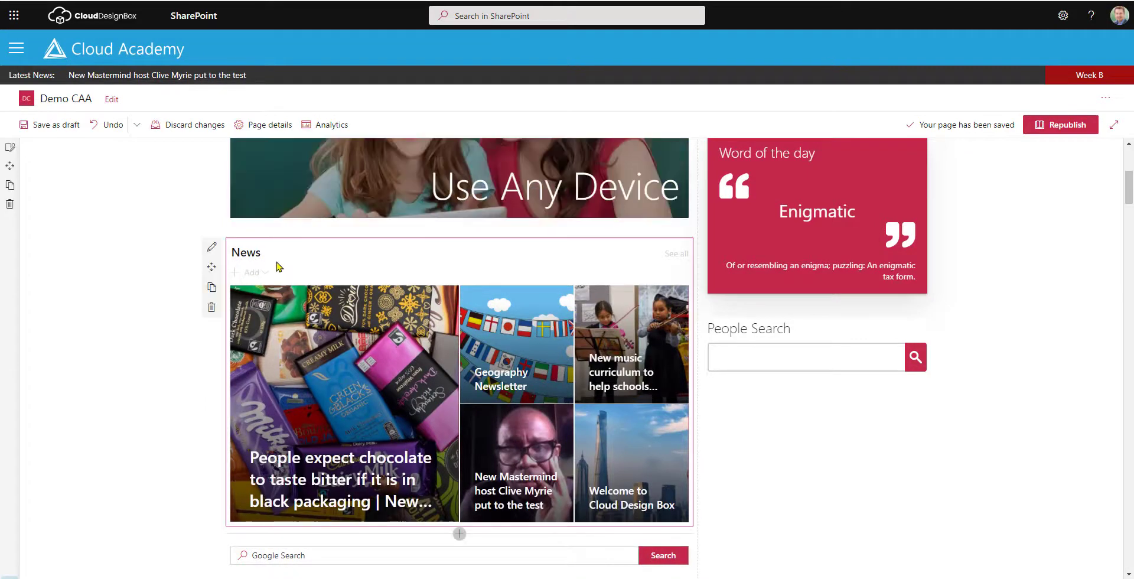
{"action": "left_click", "coordinate": [212, 248]}
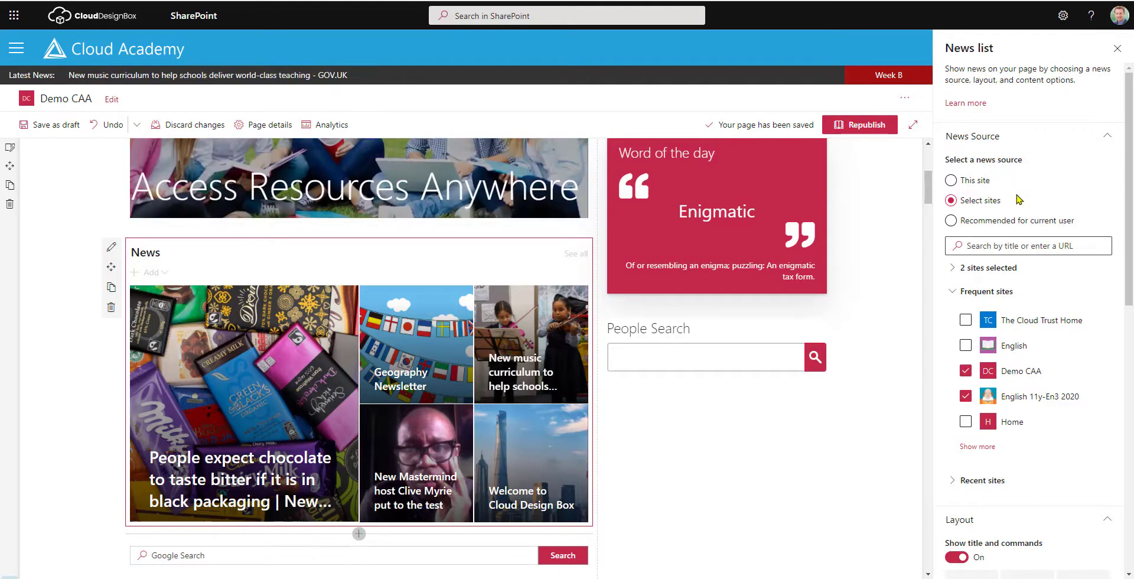
{"action": "left_click", "coordinate": [993, 180]}
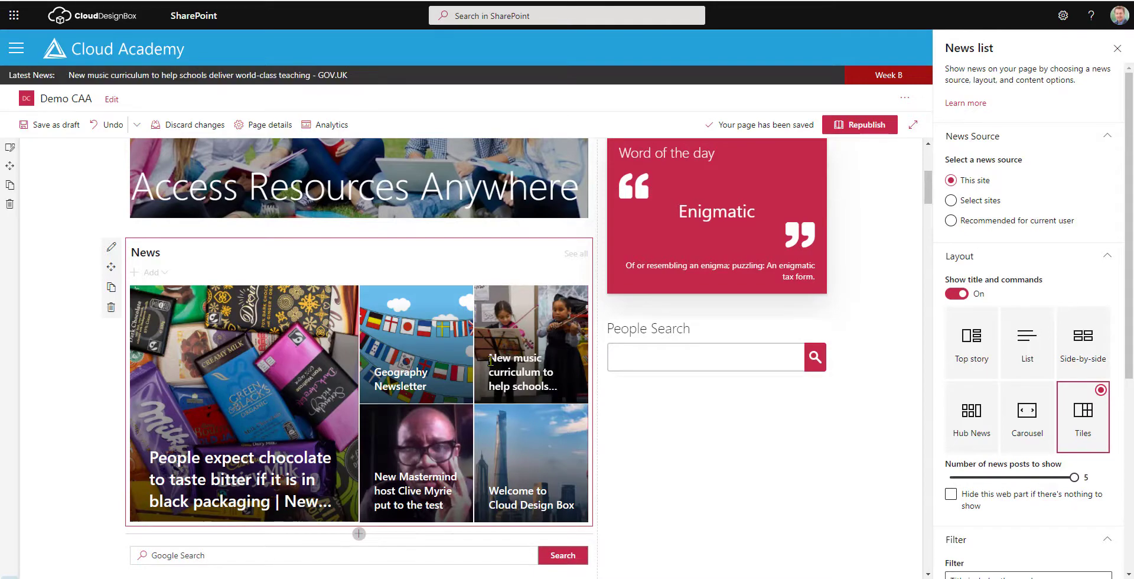
{"action": "scroll", "coordinate": [507, 376], "scroll_direction": "up", "scroll_amount": 5}
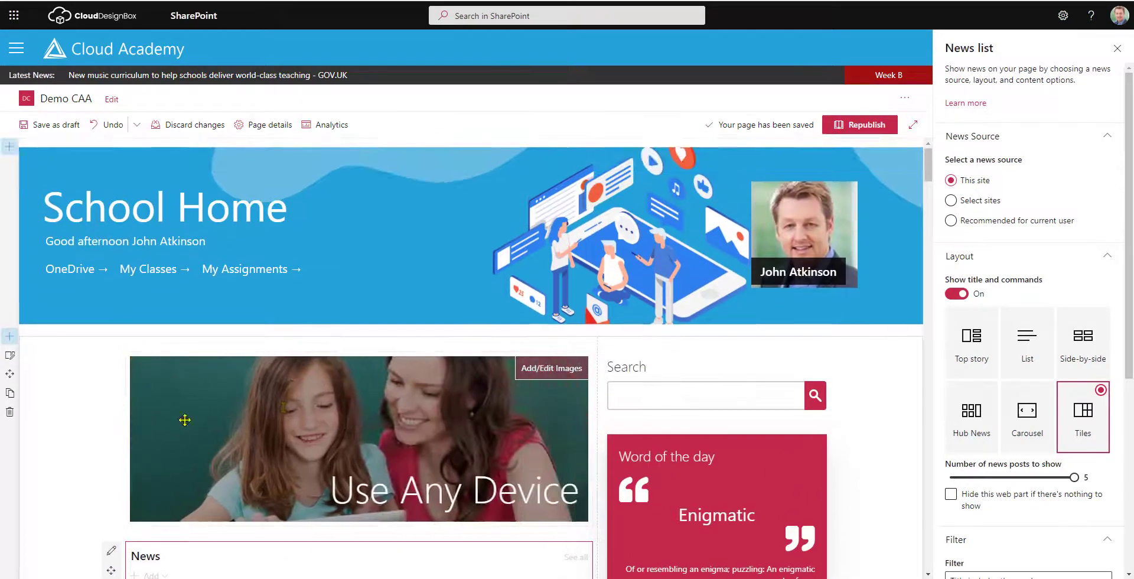
Set the News source to Select sites, leaving only the English site ticked.
{"action": "scroll", "coordinate": [357, 358], "scroll_direction": "down", "scroll_amount": 5}
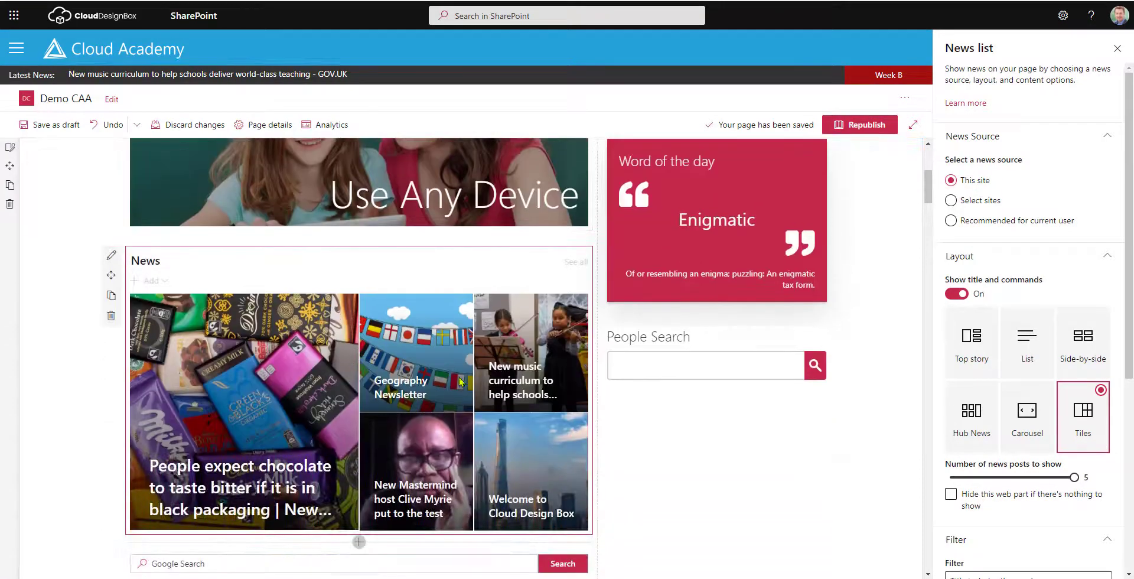
{"action": "left_click", "coordinate": [967, 201]}
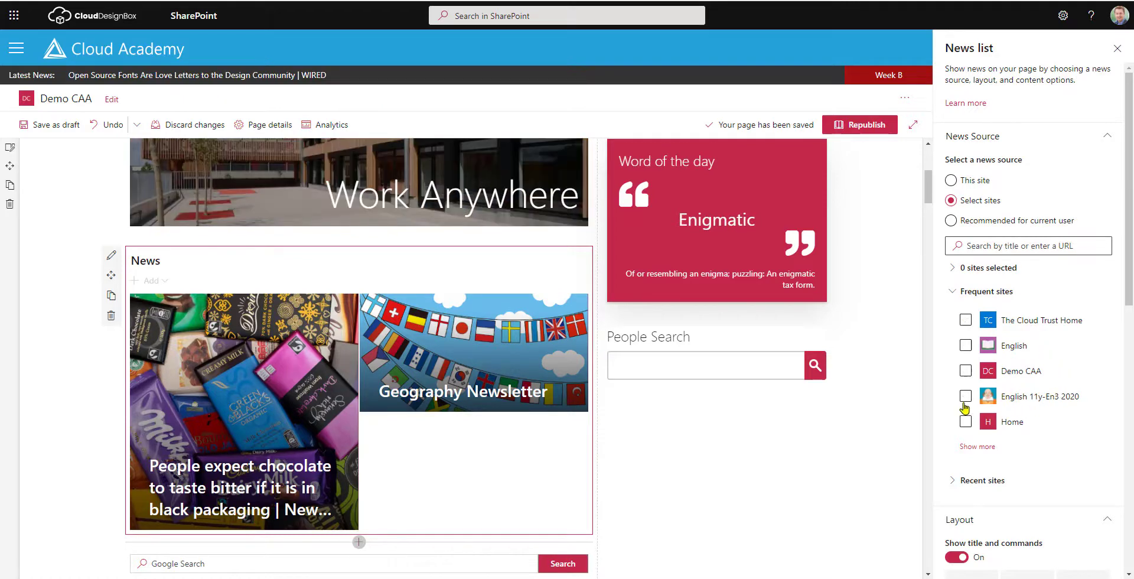
{"action": "left_click", "coordinate": [965, 396]}
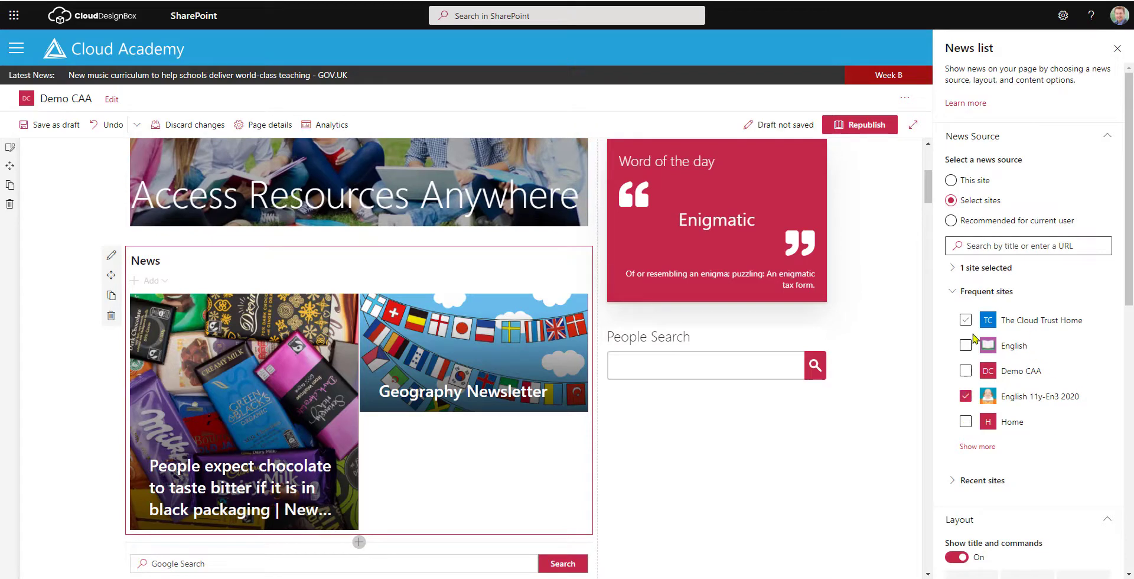
{"action": "left_click", "coordinate": [965, 346]}
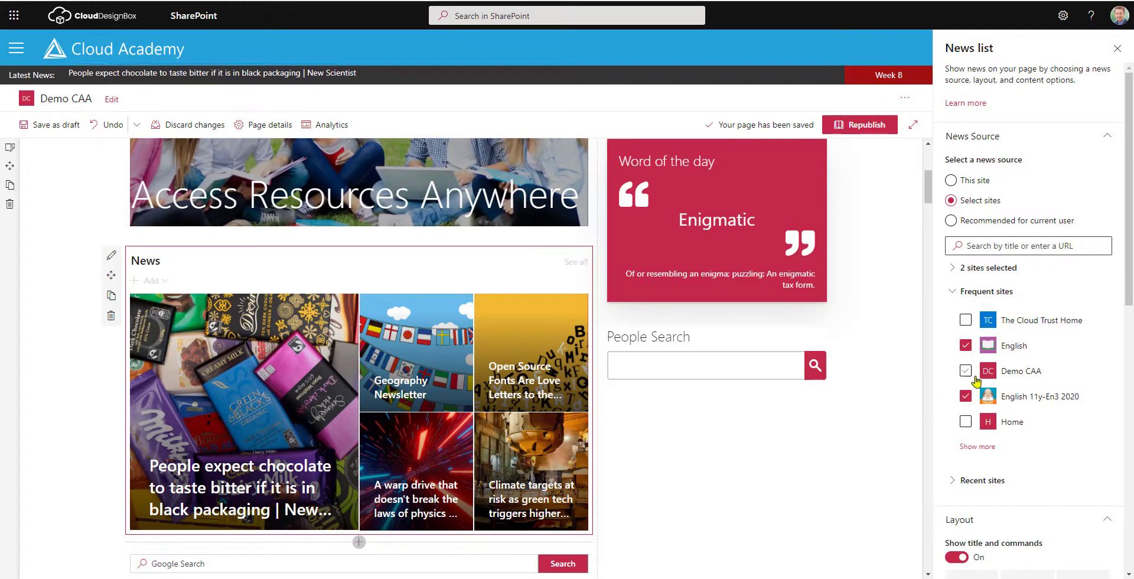
{"action": "left_click", "coordinate": [966, 422]}
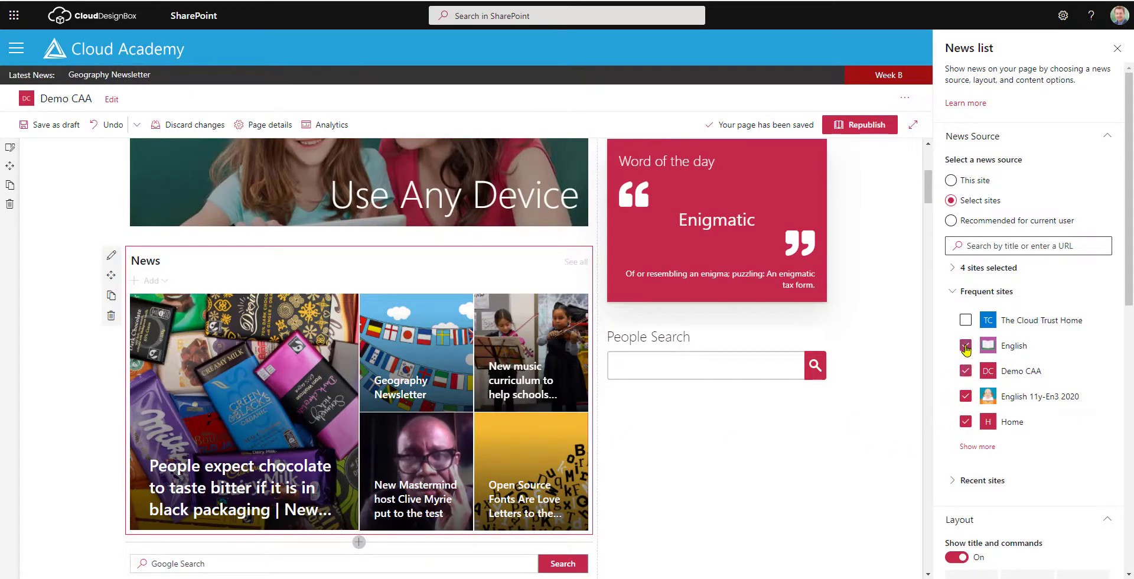
{"action": "left_click", "coordinate": [966, 421]}
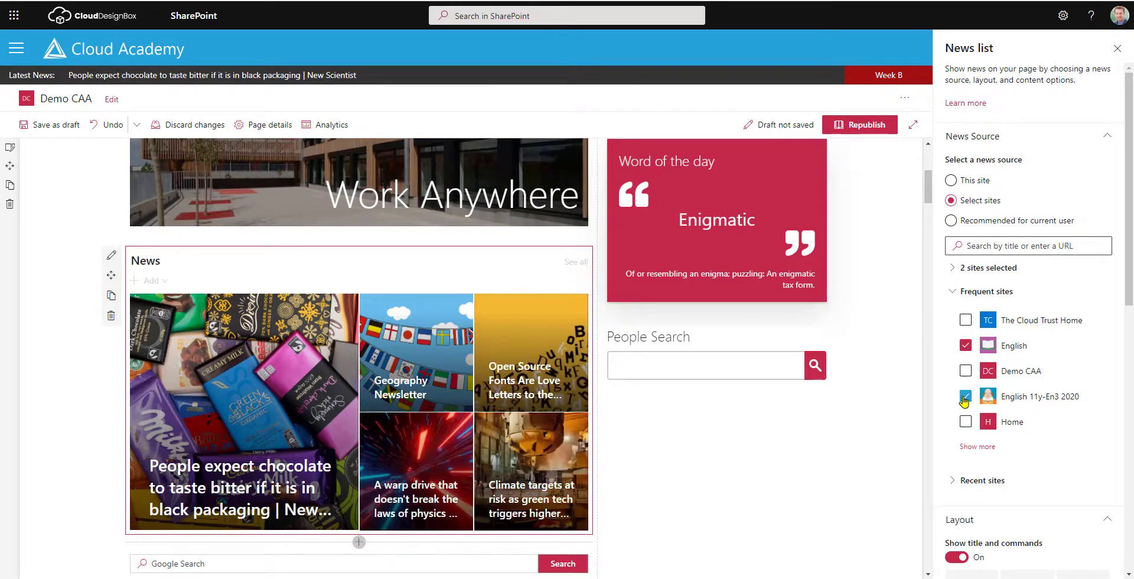
{"action": "left_click", "coordinate": [965, 395]}
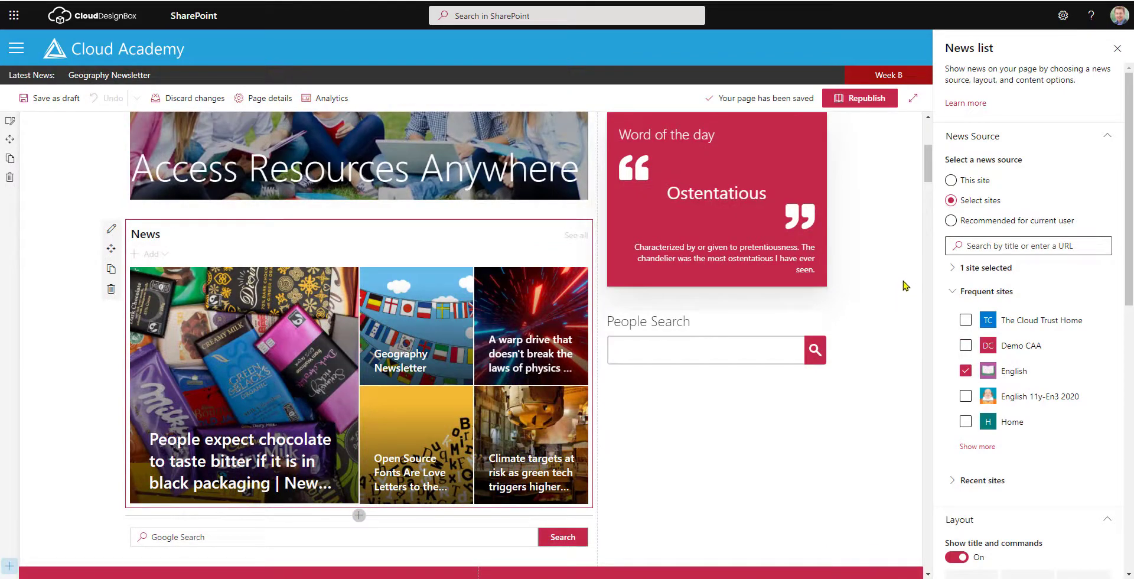
{"action": "left_click", "coordinate": [952, 221]}
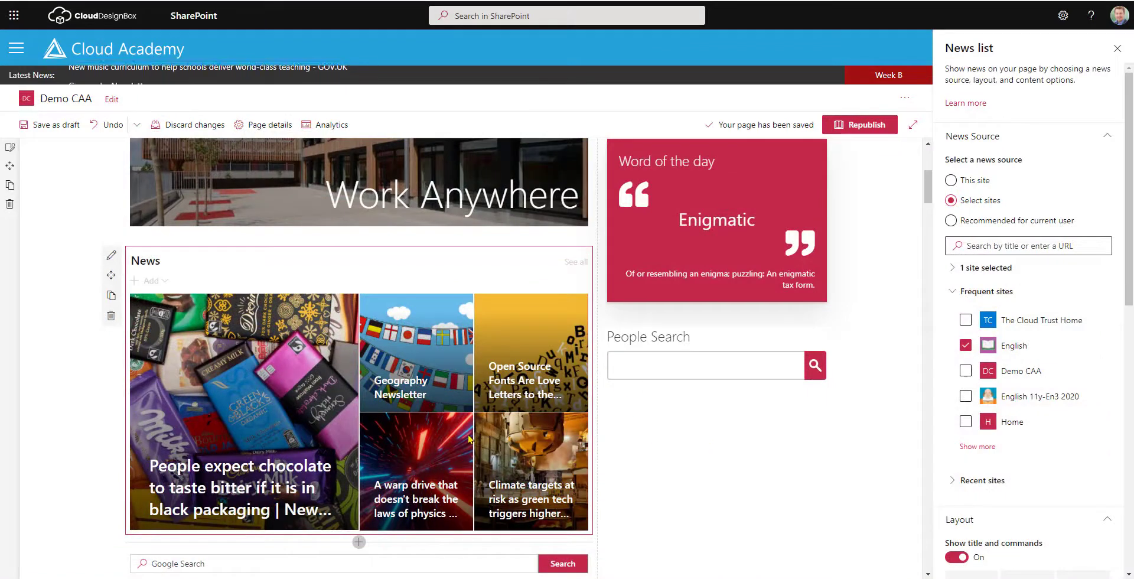
{"action": "scroll", "coordinate": [946, 355], "scroll_direction": "down", "scroll_amount": 6}
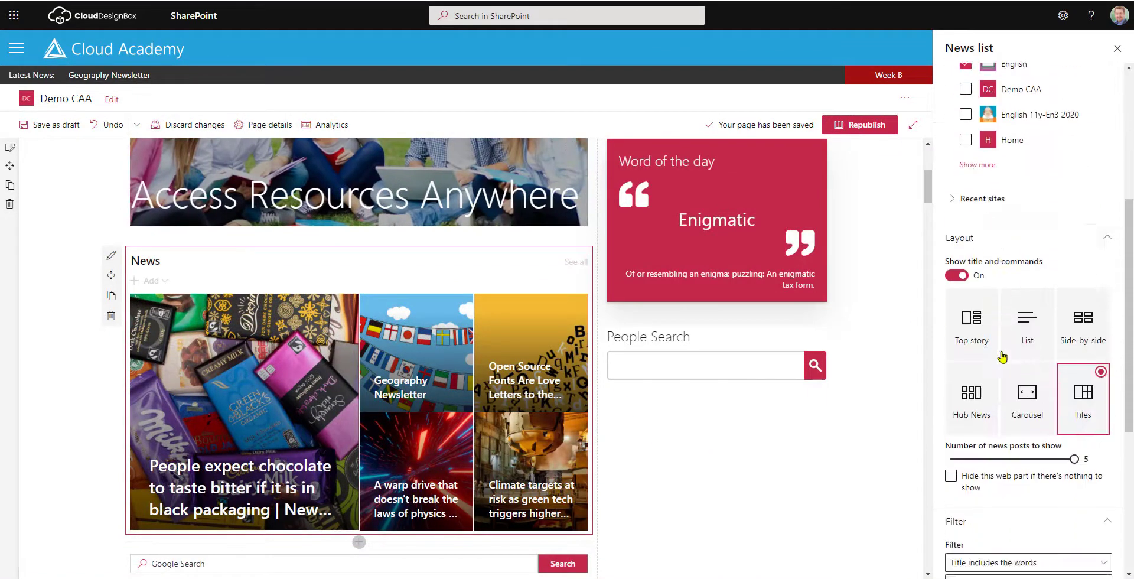
{"action": "scroll", "coordinate": [957, 331], "scroll_direction": "up", "scroll_amount": 2}
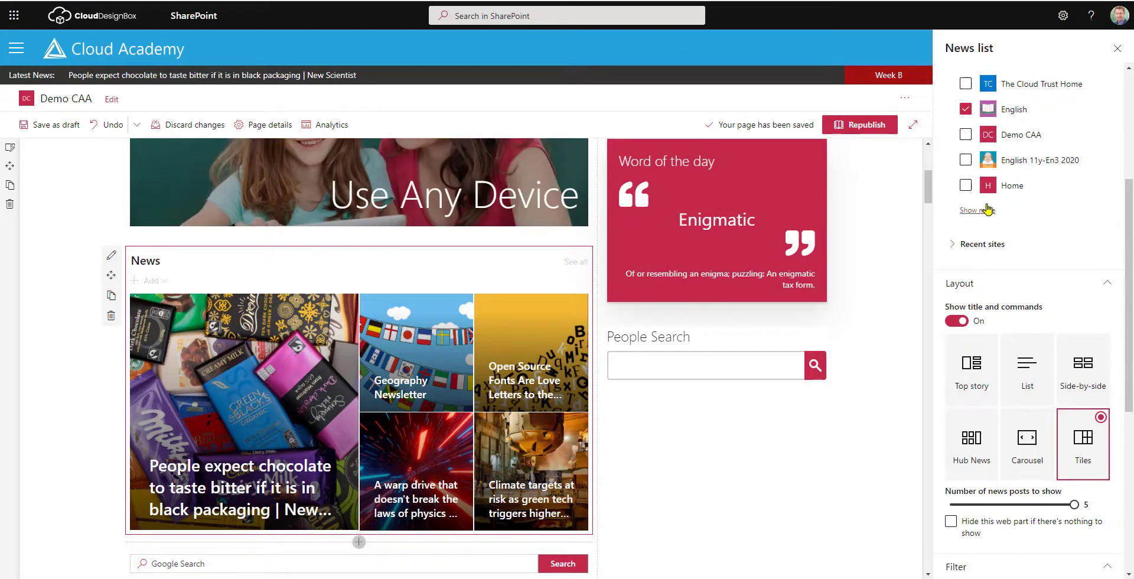
{"action": "left_click", "coordinate": [983, 211]}
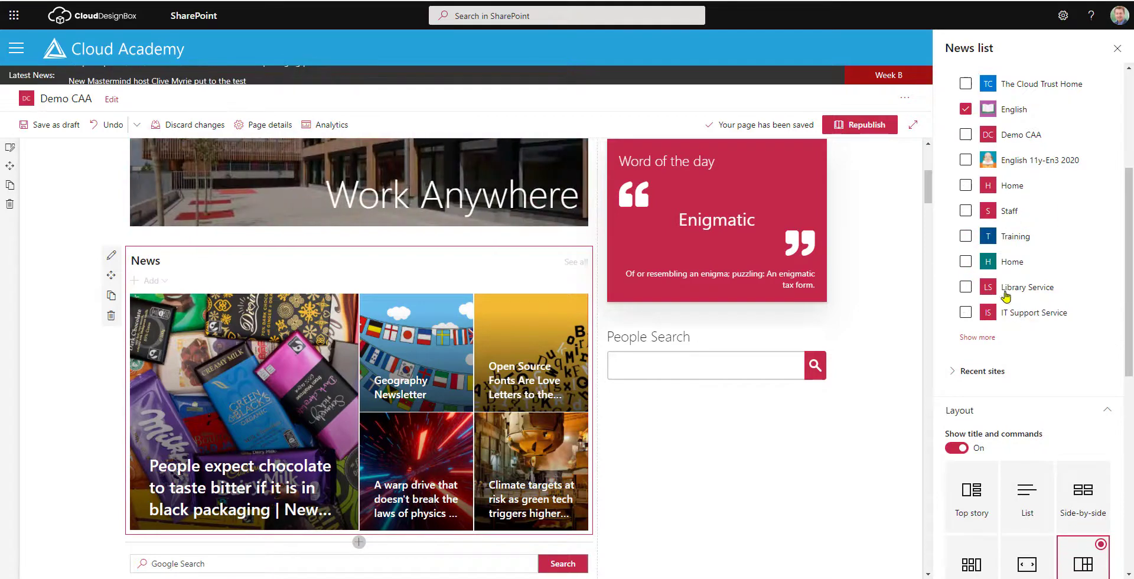
{"action": "scroll", "coordinate": [1006, 291], "scroll_direction": "down", "scroll_amount": 1}
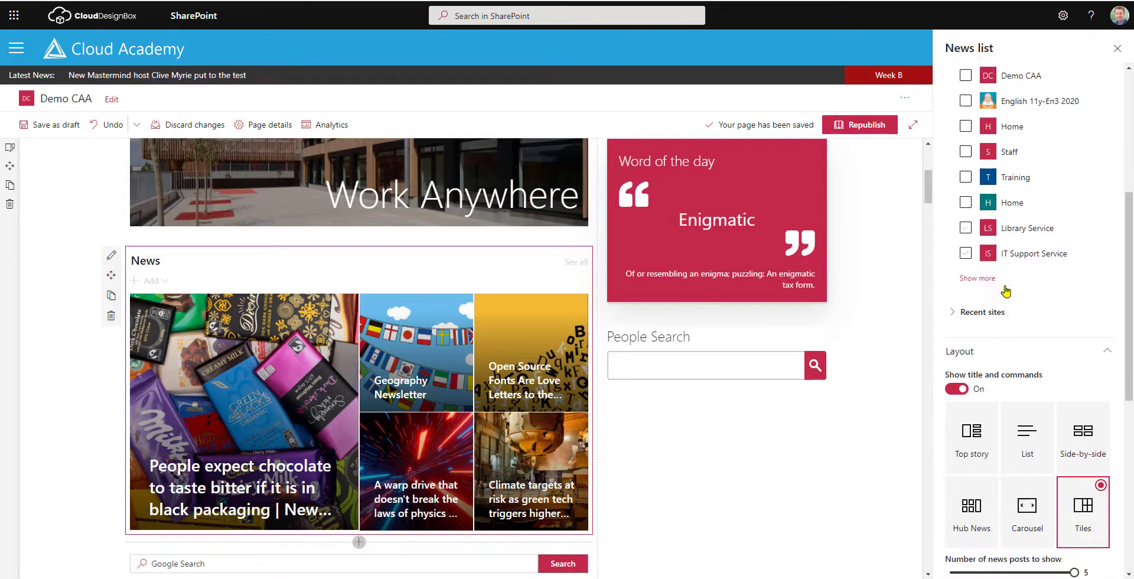
{"action": "left_click", "coordinate": [983, 310]}
{"action": "scroll", "coordinate": [998, 266], "scroll_direction": "down", "scroll_amount": 2}
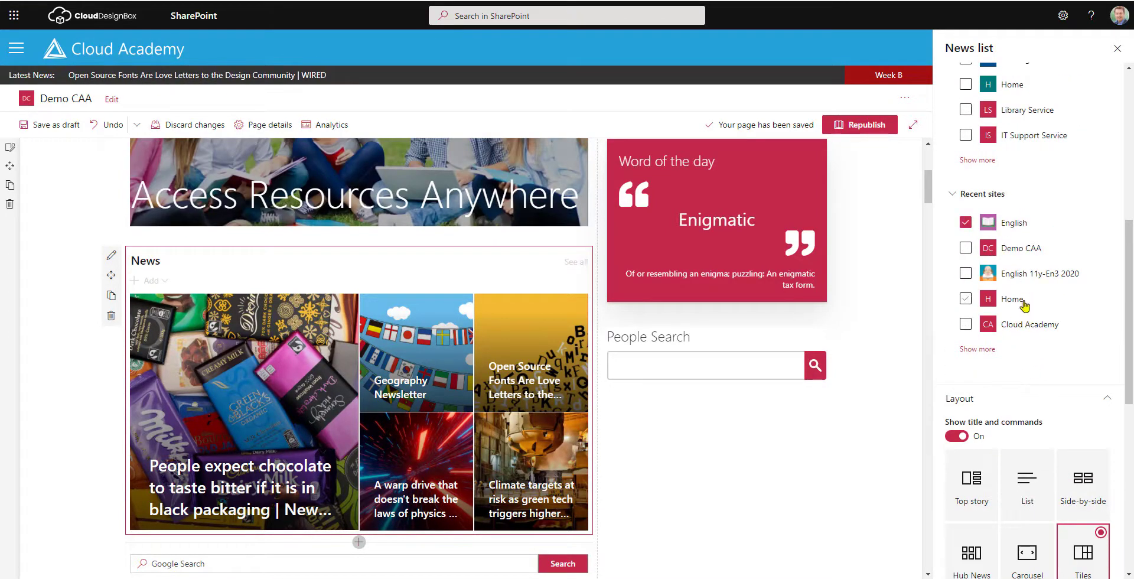
{"action": "left_click", "coordinate": [956, 194]}
{"action": "scroll", "coordinate": [1038, 251], "scroll_direction": "down", "scroll_amount": 1}
{"action": "scroll", "coordinate": [1038, 251], "scroll_direction": "down", "scroll_amount": 1}
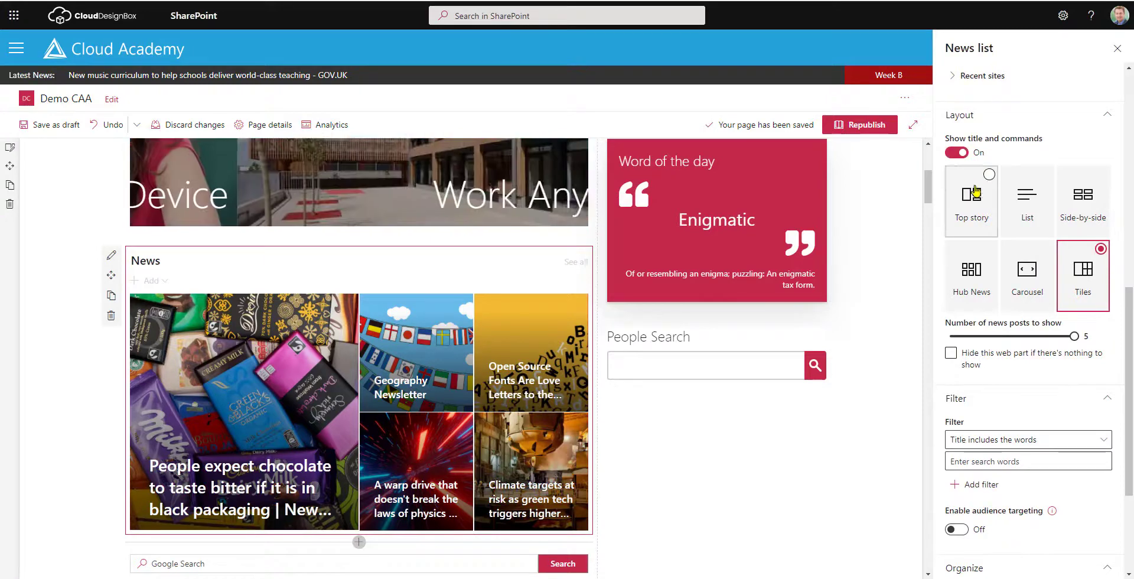
Try the Top story, List and Carousel layouts, showing 8 news posts.
{"action": "left_click", "coordinate": [975, 207]}
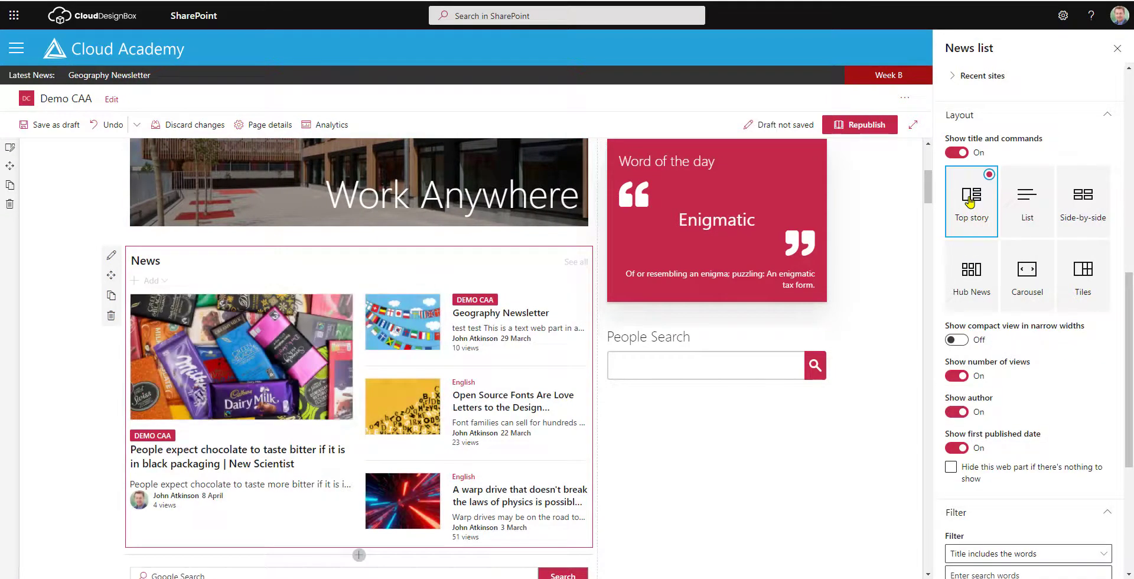
{"action": "left_click", "coordinate": [1016, 207]}
{"action": "scroll", "coordinate": [1025, 225], "scroll_direction": "down", "scroll_amount": 1}
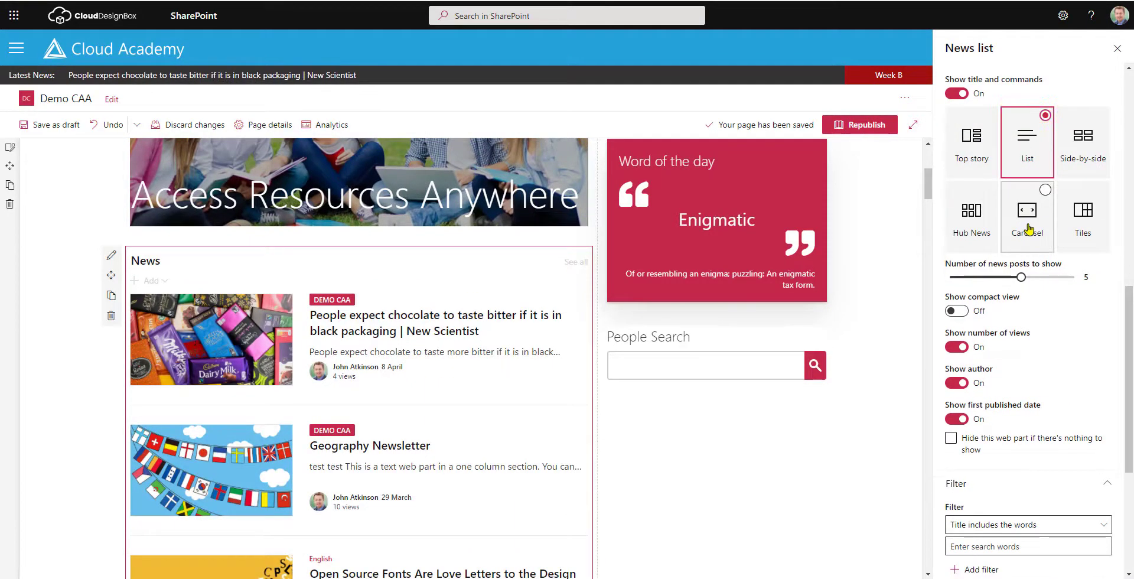
{"action": "left_click", "coordinate": [1029, 229]}
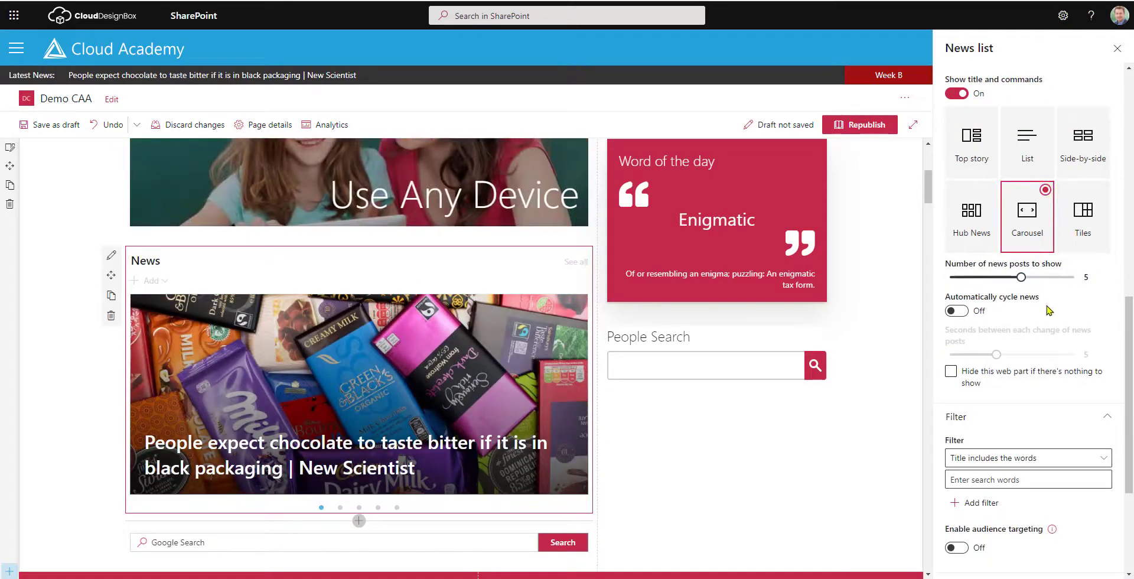
{"action": "scroll", "coordinate": [1049, 310], "scroll_direction": "down", "scroll_amount": 1}
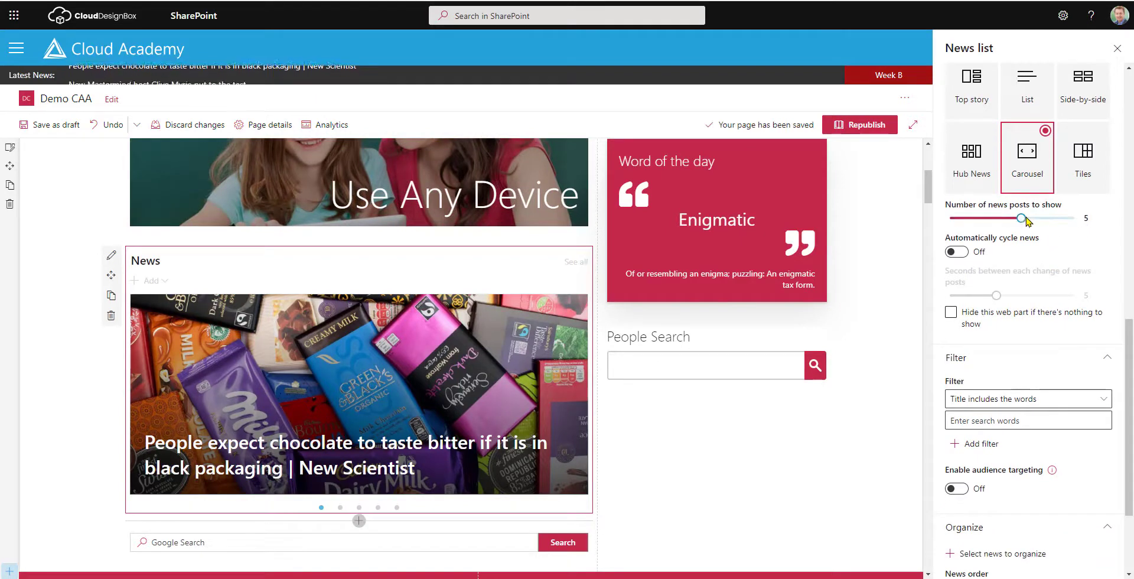
{"action": "left_click_drag", "start_coordinate": [1022, 220], "coordinate": [1072, 223]}
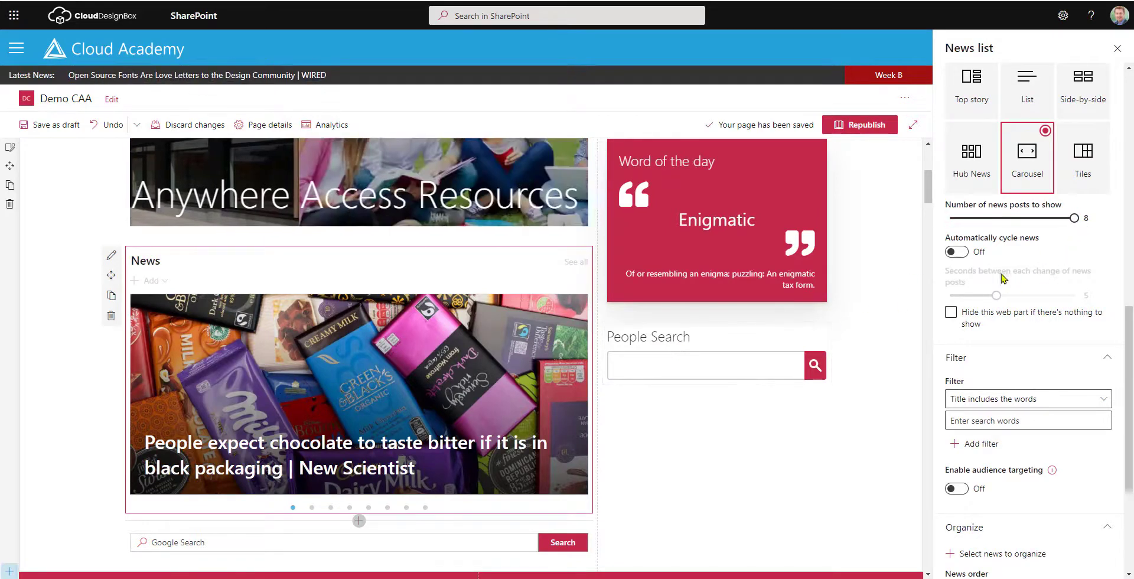
Turn on automatic cycling at maximum seconds, then switch the layout to Tiles.
{"action": "left_click", "coordinate": [963, 254]}
{"action": "scroll", "coordinate": [1019, 307], "scroll_direction": "down", "scroll_amount": 1}
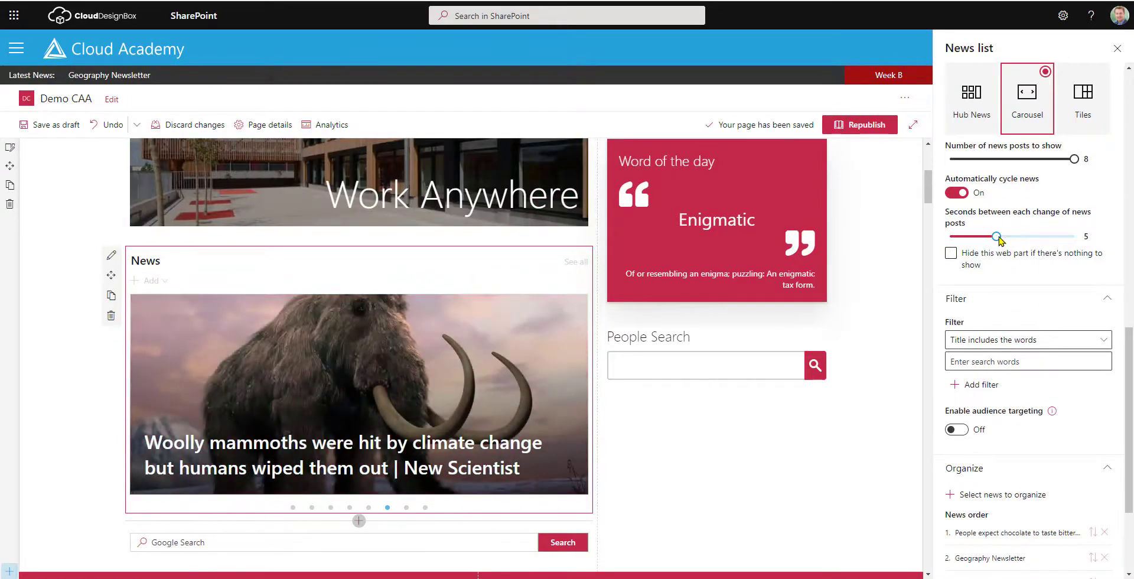
{"action": "scroll", "coordinate": [1000, 239], "scroll_direction": "down", "scroll_amount": 1}
{"action": "left_click_drag", "start_coordinate": [997, 177], "coordinate": [952, 182]}
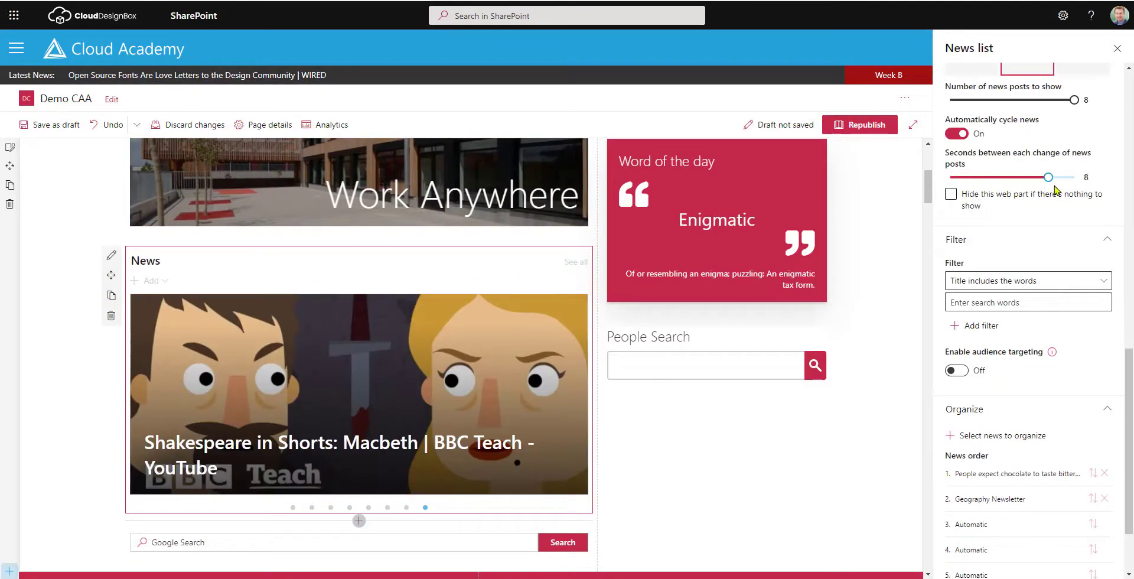
{"action": "left_click_drag", "start_coordinate": [1061, 188], "coordinate": [1093, 188]}
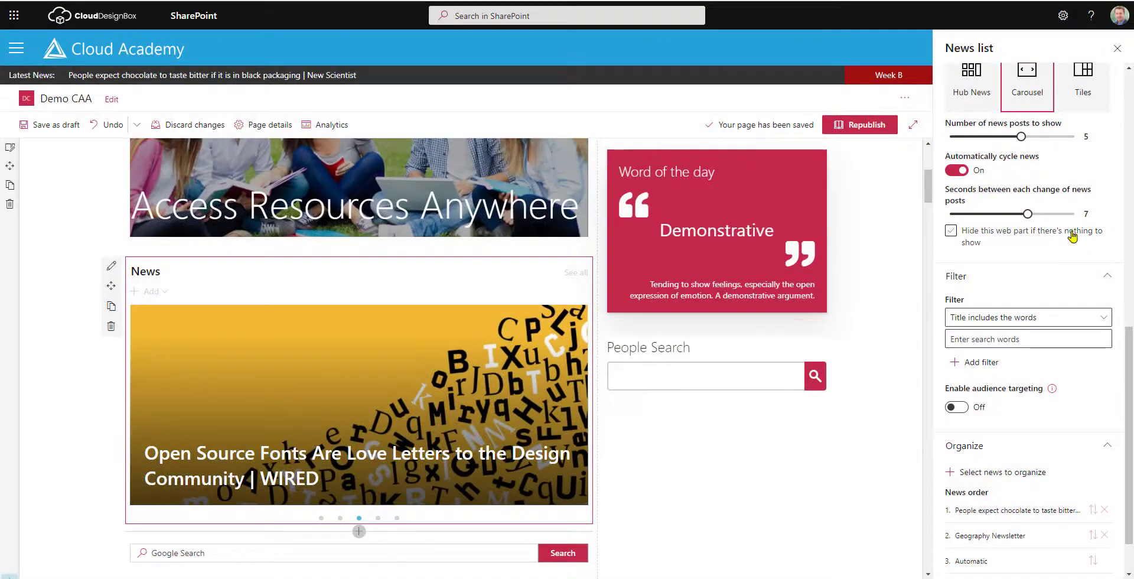
{"action": "scroll", "coordinate": [1073, 236], "scroll_direction": "up", "scroll_amount": 1}
{"action": "left_click", "coordinate": [1086, 135]}
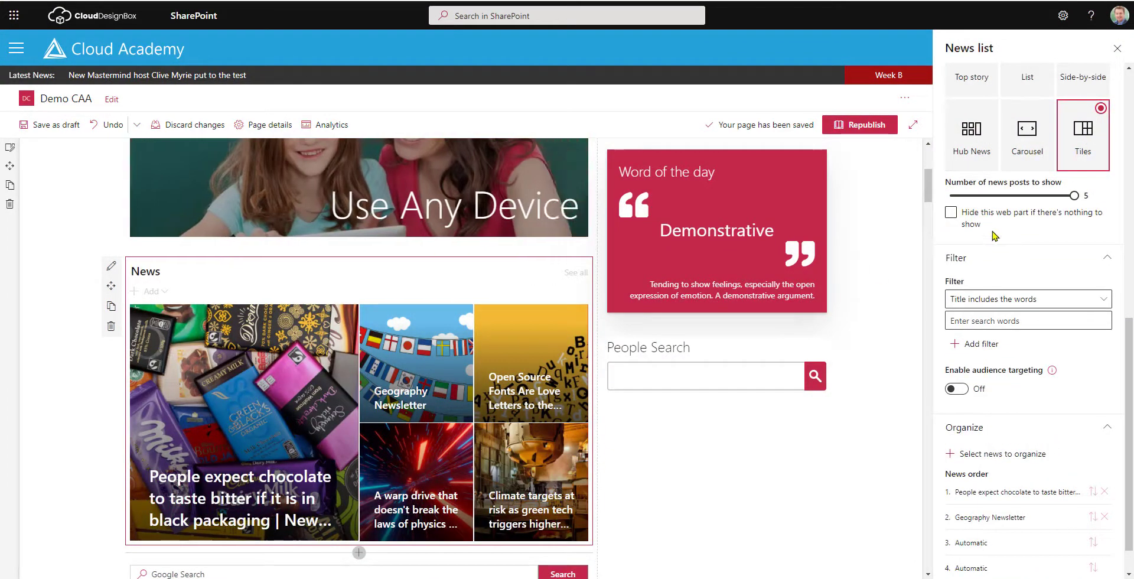
{"action": "scroll", "coordinate": [994, 235], "scroll_direction": "down", "scroll_amount": 1}
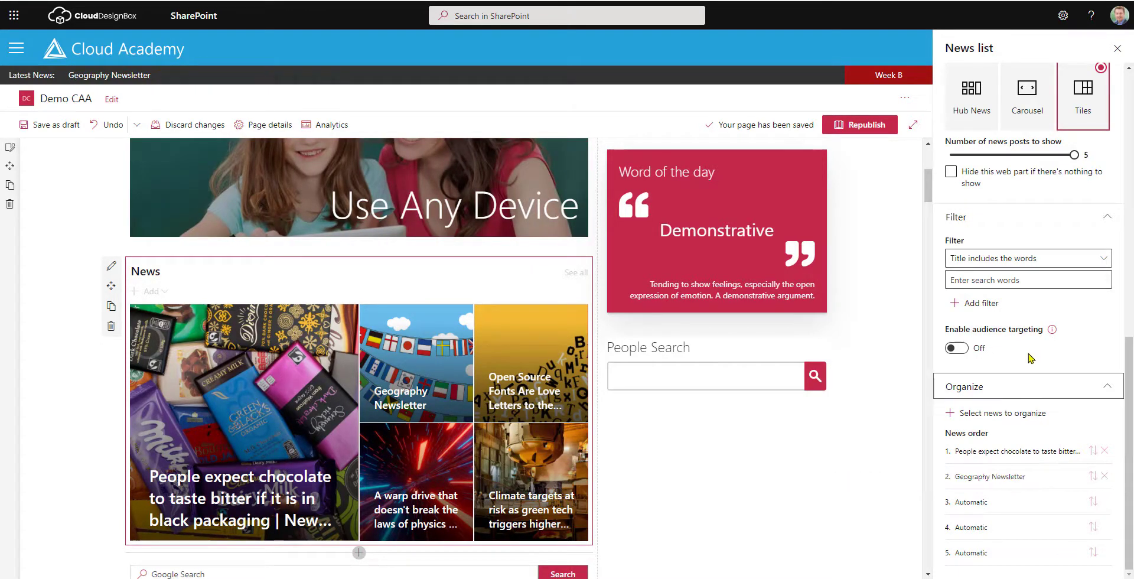
Add the warp drive article to the News order list.
{"action": "left_click", "coordinate": [975, 416]}
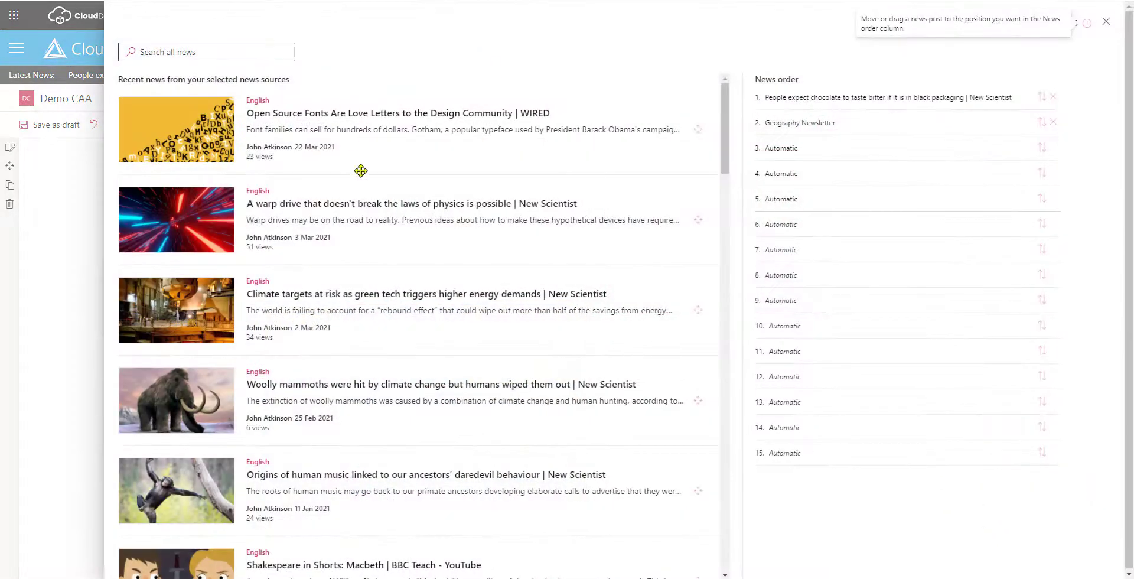
{"action": "scroll", "coordinate": [367, 212], "scroll_direction": "down", "scroll_amount": 11}
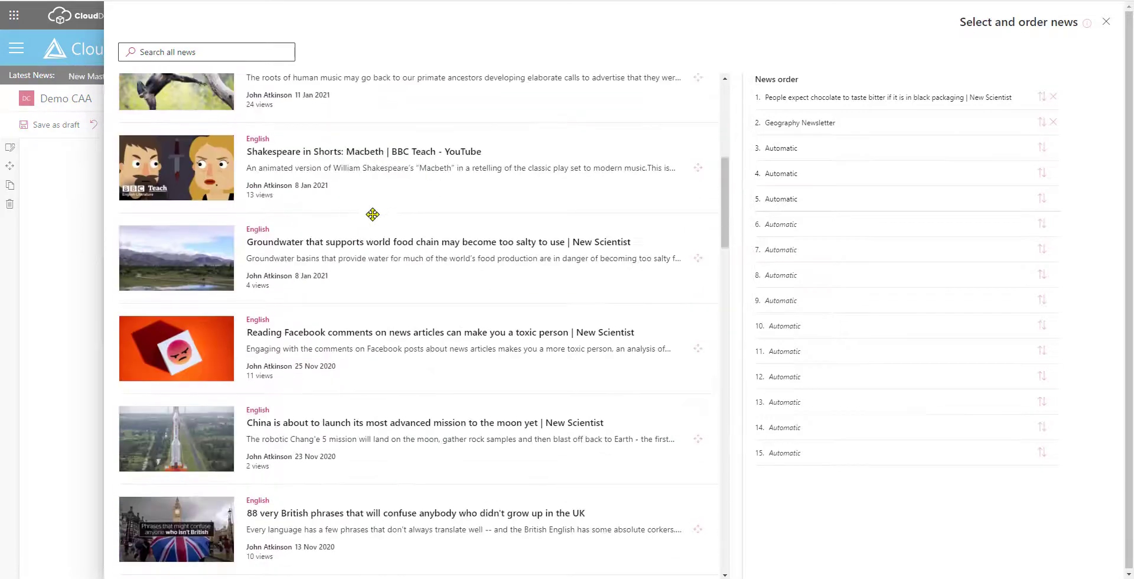
{"action": "scroll", "coordinate": [373, 214], "scroll_direction": "down", "scroll_amount": 6}
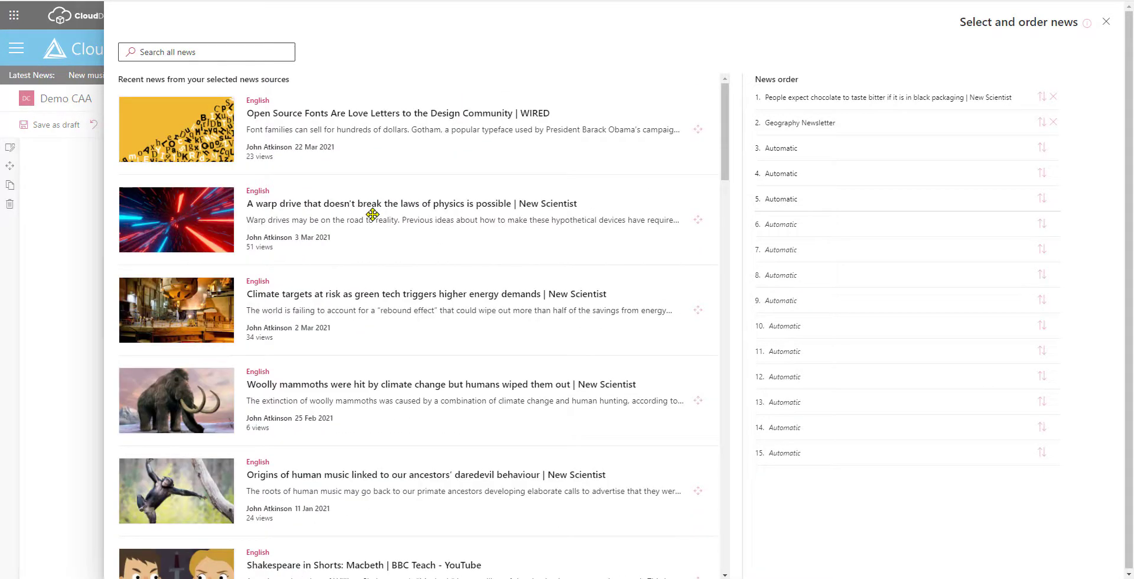
{"action": "scroll", "coordinate": [373, 215], "scroll_direction": "down", "scroll_amount": 14}
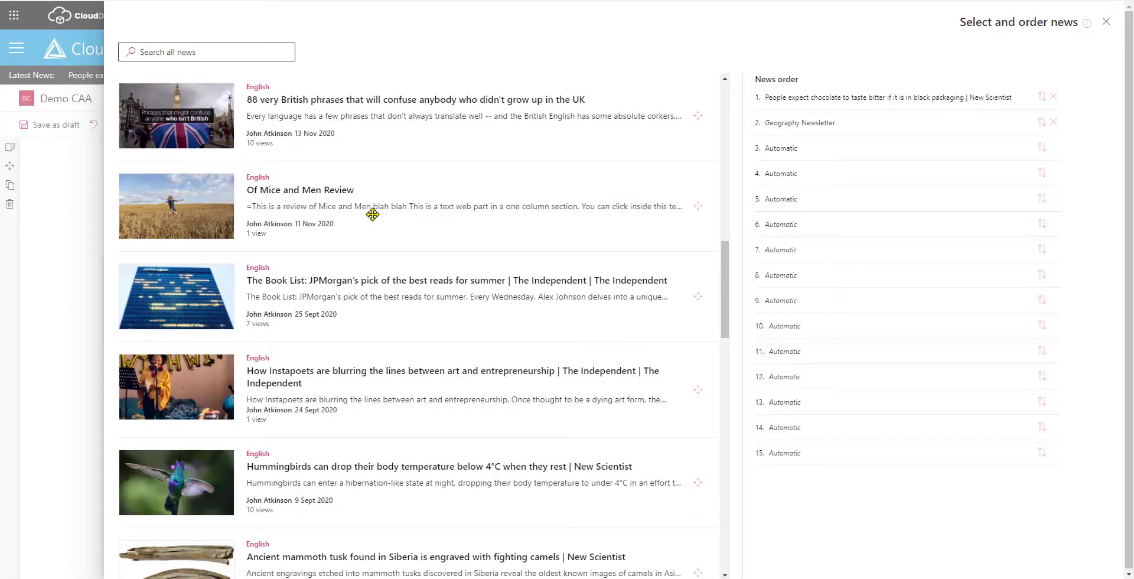
{"action": "scroll", "coordinate": [373, 214], "scroll_direction": "down", "scroll_amount": 10}
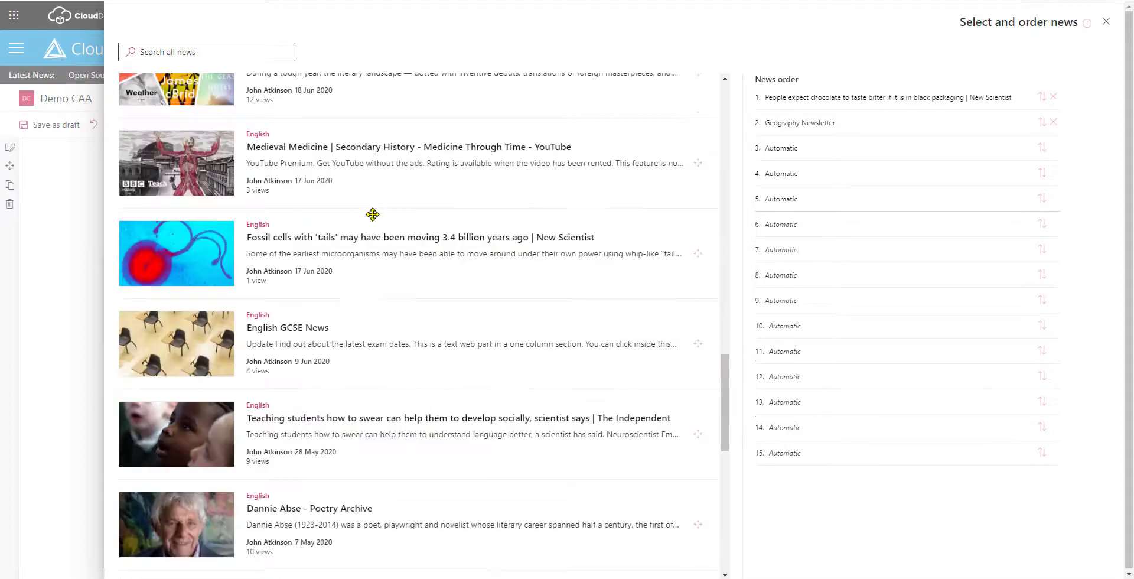
{"action": "scroll", "coordinate": [373, 214], "scroll_direction": "down", "scroll_amount": 3}
{"action": "scroll", "coordinate": [292, 220], "scroll_direction": "up", "scroll_amount": 20}
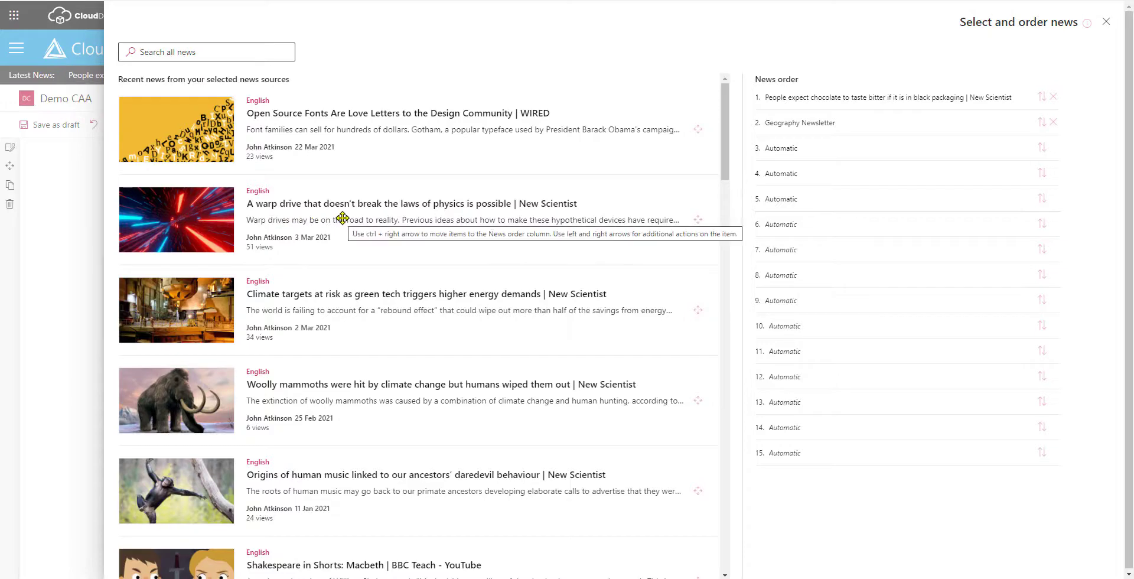
{"action": "left_click_drag", "start_coordinate": [198, 230], "coordinate": [873, 159]}
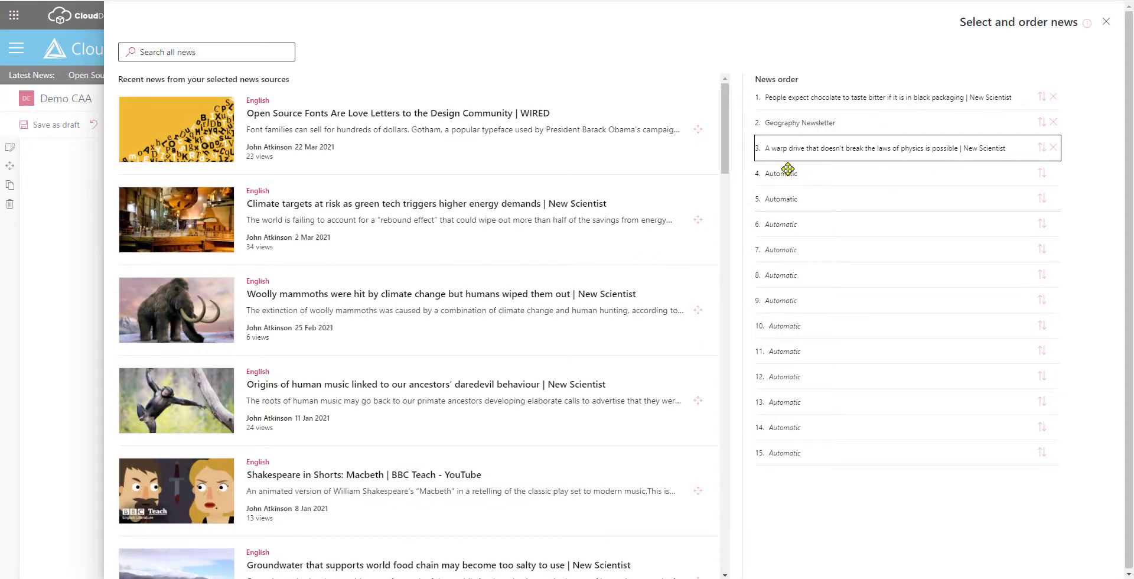
Order the news as warp drive first, Geography Newsletter second, chocolate article third.
{"action": "left_click_drag", "start_coordinate": [1043, 155], "coordinate": [1003, 107]}
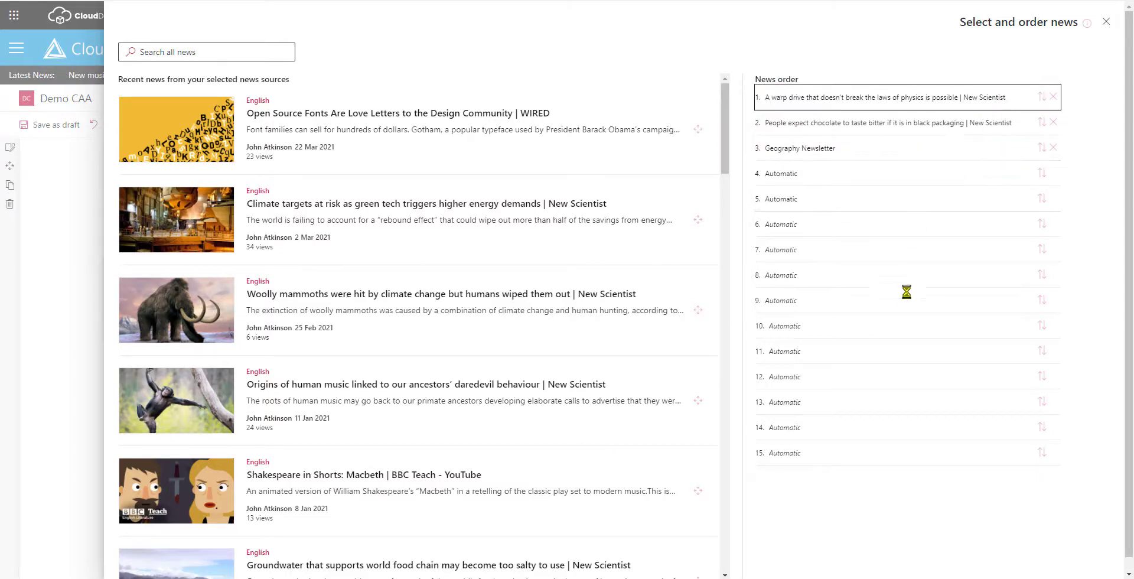
{"action": "mouse_move", "coordinate": [796, 152]}
{"action": "left_mouse_down"}
{"action": "mouse_move", "coordinate": [794, 125]}
{"action": "mouse_move", "coordinate": [809, 137]}
{"action": "left_mouse_up"}
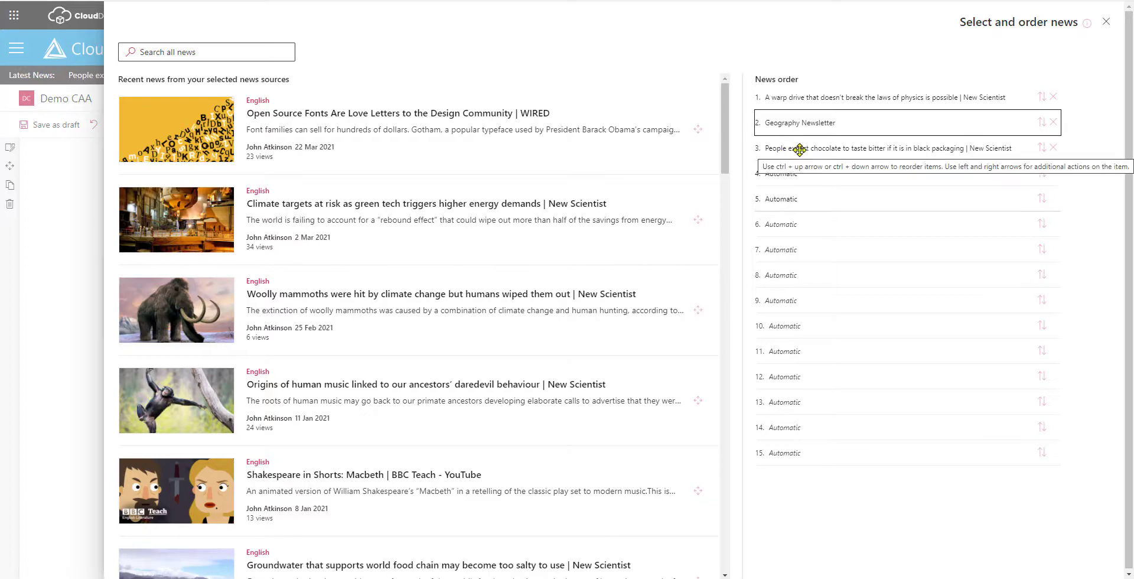
{"action": "left_click", "coordinate": [1106, 24]}
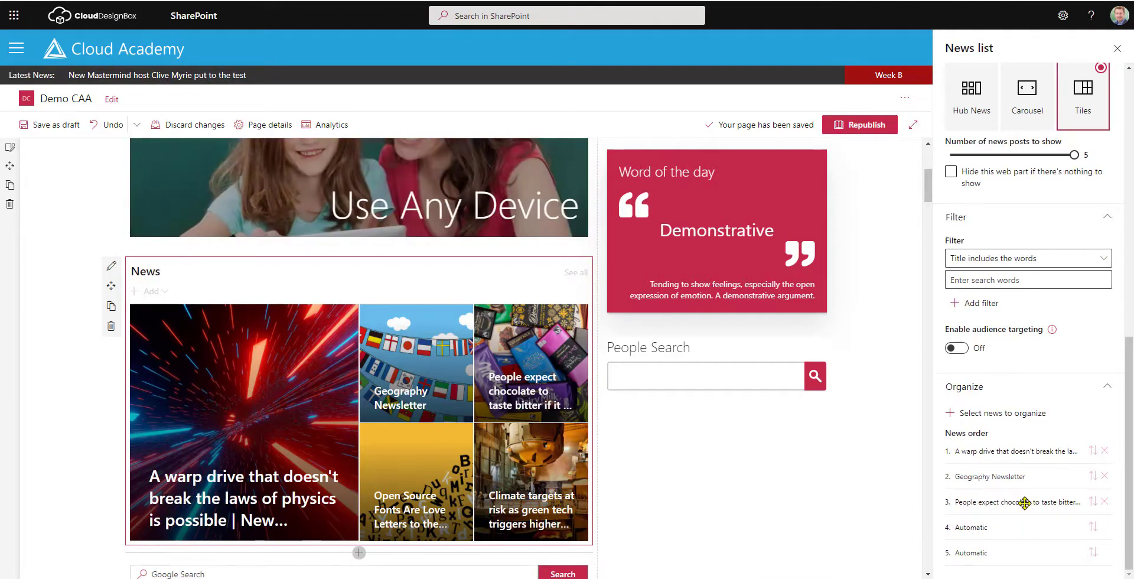
Reorder the News order items to chocolate article, Geography Newsletter, then warp drive.
{"action": "left_click_drag", "start_coordinate": [1025, 502], "coordinate": [1026, 476]}
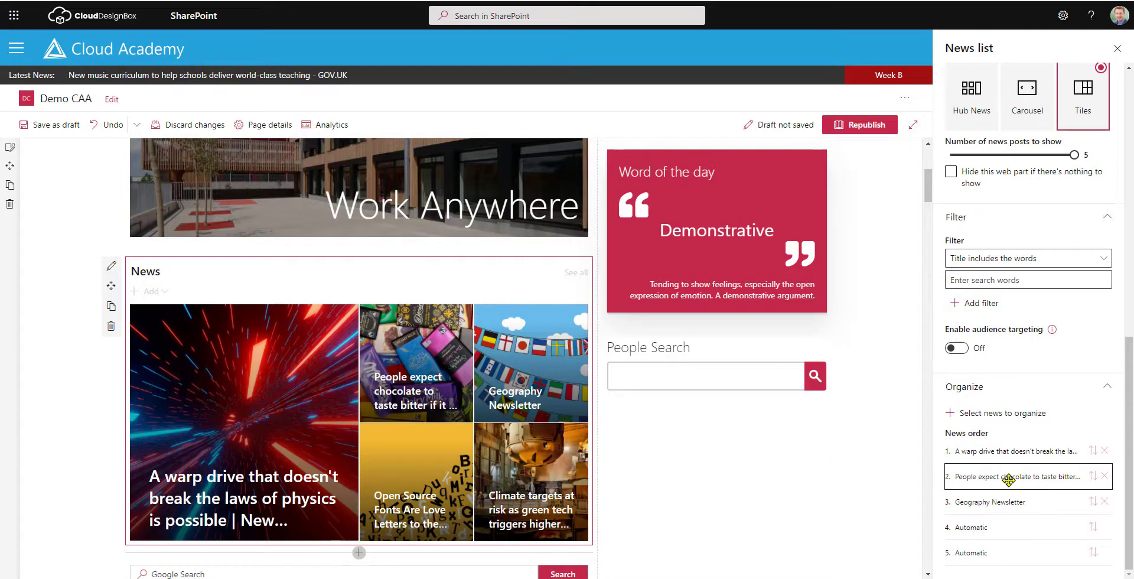
{"action": "left_click_drag", "start_coordinate": [1013, 487], "coordinate": [1011, 452]}
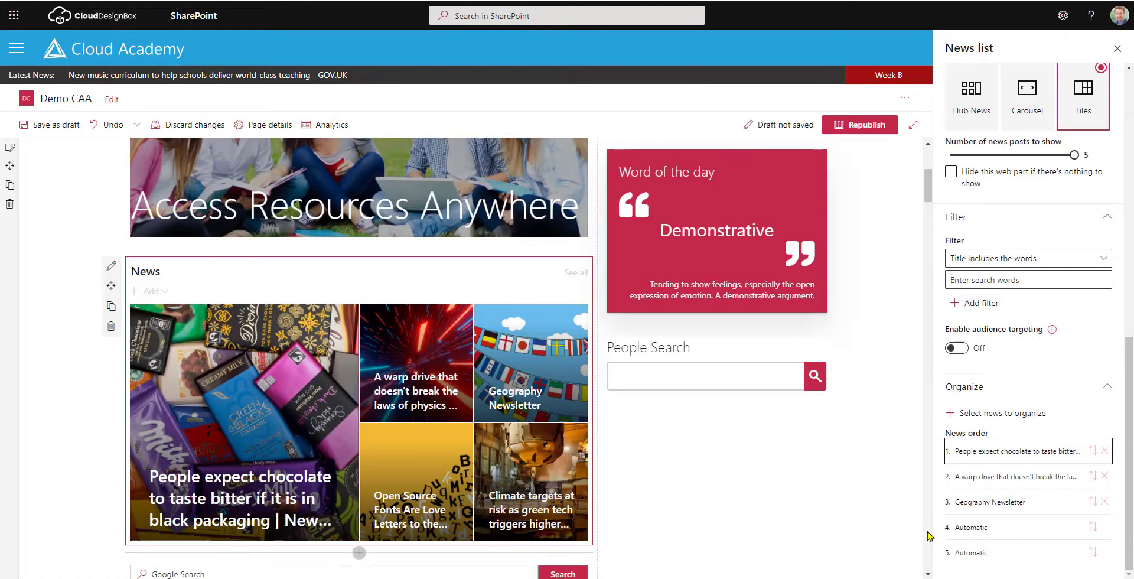
{"action": "left_click_drag", "start_coordinate": [976, 477], "coordinate": [979, 506]}
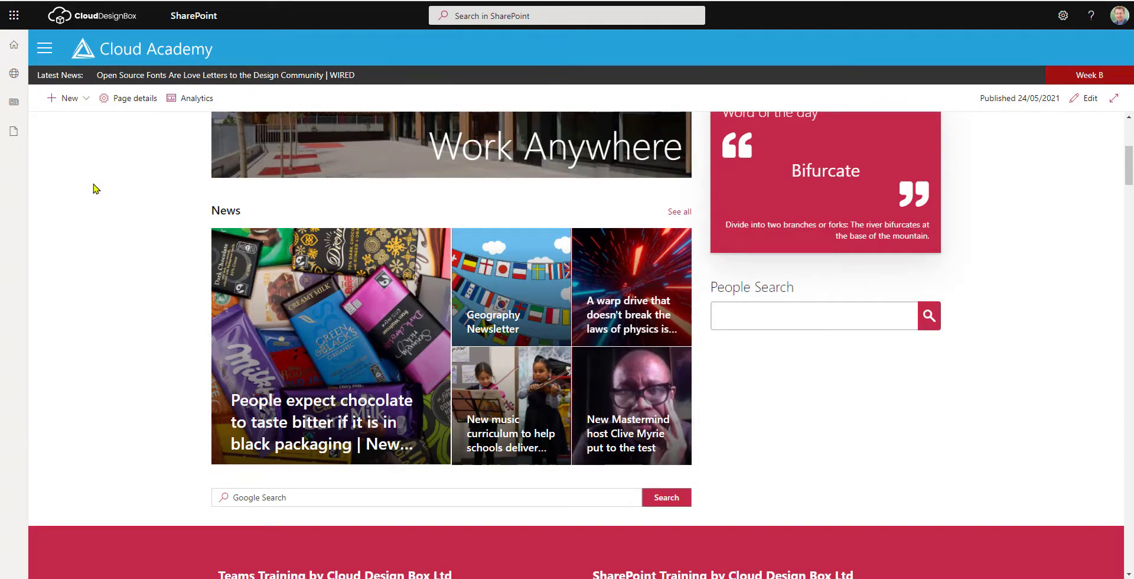
Go to the English subject site and show all of its news posts.
{"action": "left_click", "coordinate": [44, 48]}
{"action": "left_click", "coordinate": [485, 289]}
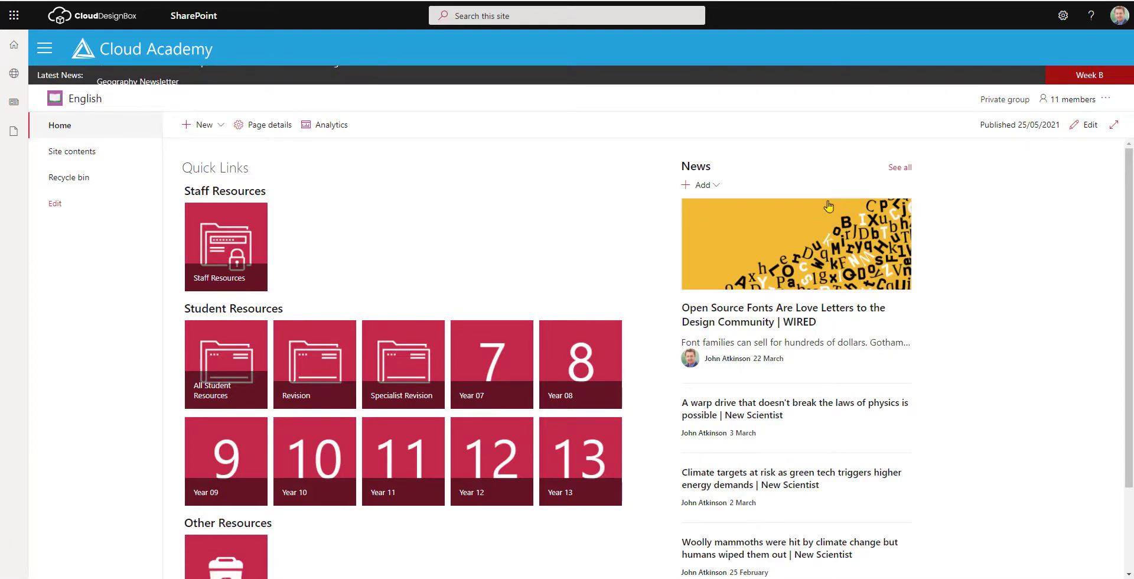
{"action": "left_click", "coordinate": [900, 168]}
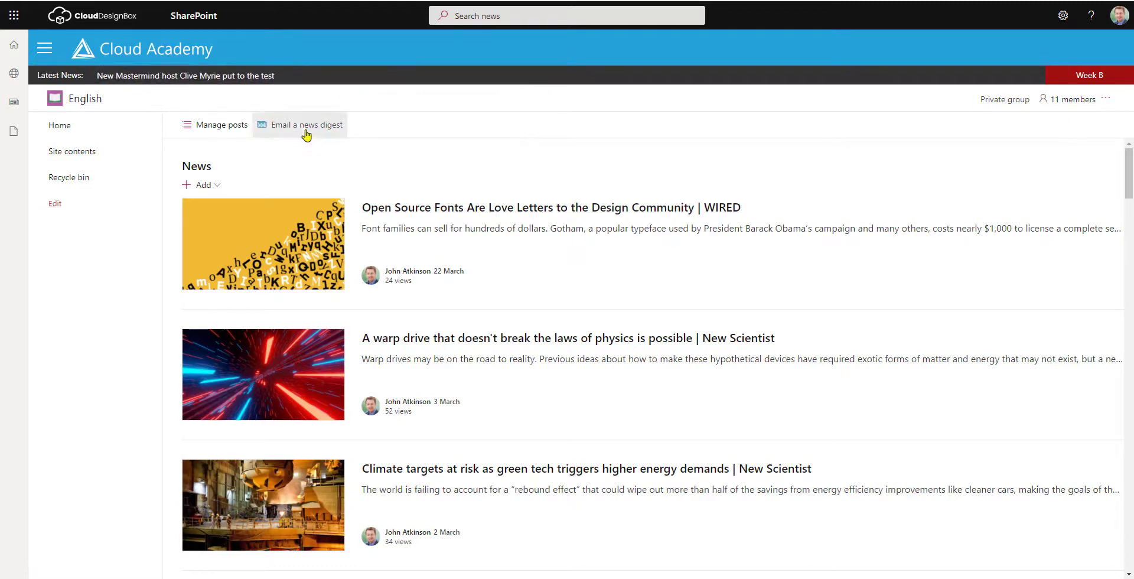
Start a news digest including the Fonts, warp drive and Climate targets posts.
{"action": "left_click", "coordinate": [307, 136]}
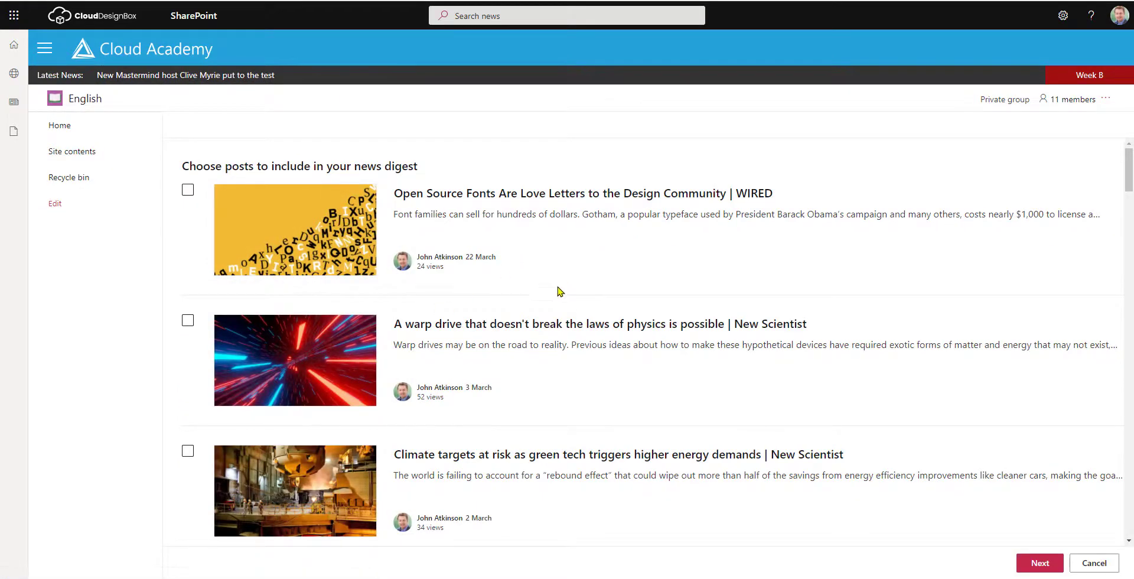
{"action": "scroll", "coordinate": [560, 294], "scroll_direction": "down", "scroll_amount": 10}
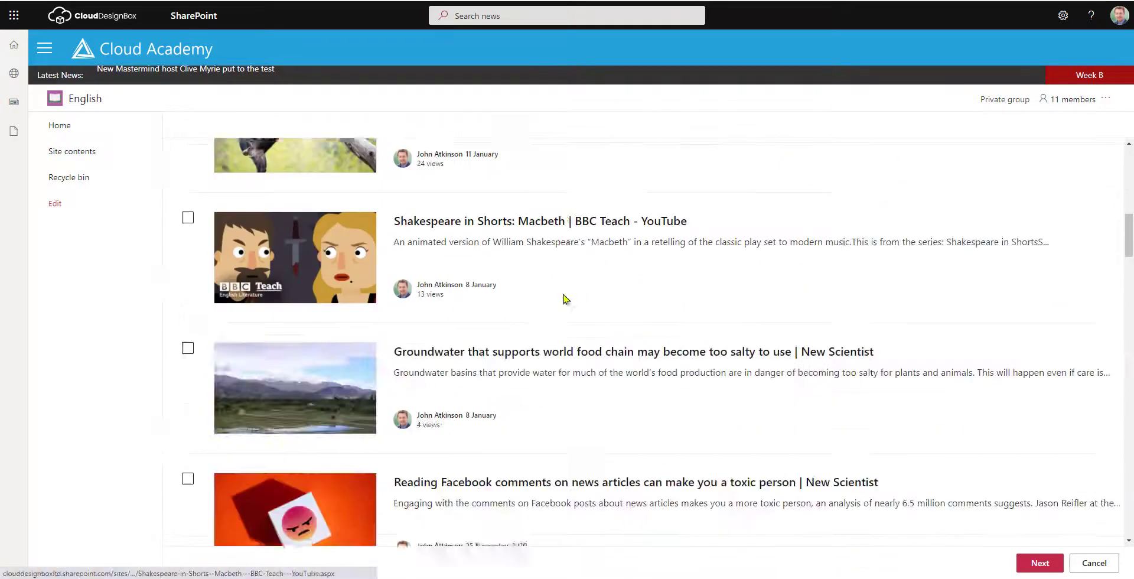
{"action": "scroll", "coordinate": [563, 299], "scroll_direction": "up", "scroll_amount": 10}
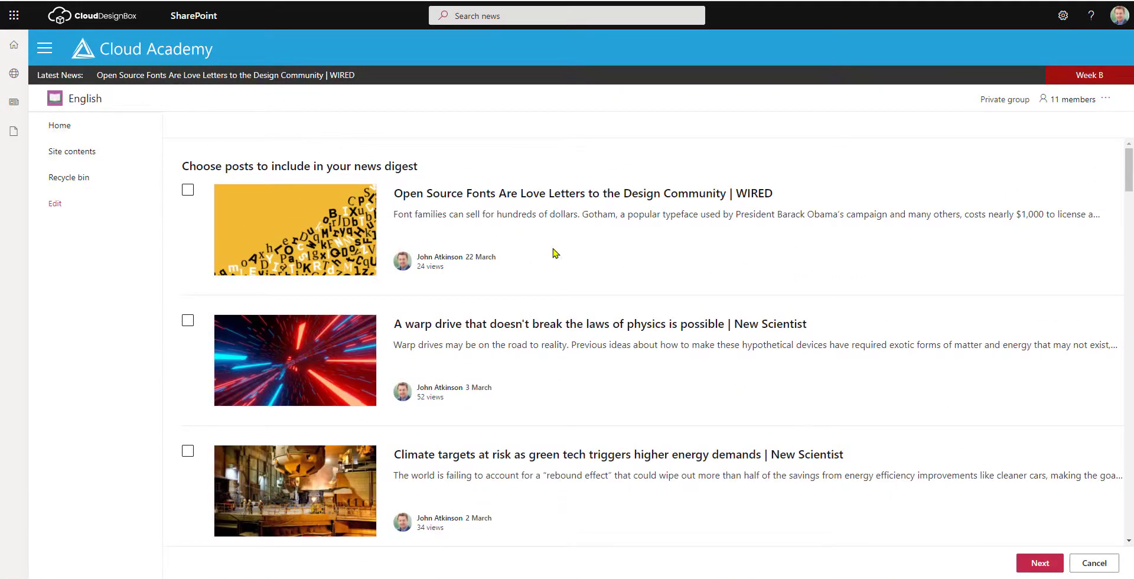
{"action": "left_click", "coordinate": [188, 320]}
{"action": "scroll", "coordinate": [488, 374], "scroll_direction": "down", "scroll_amount": 3}
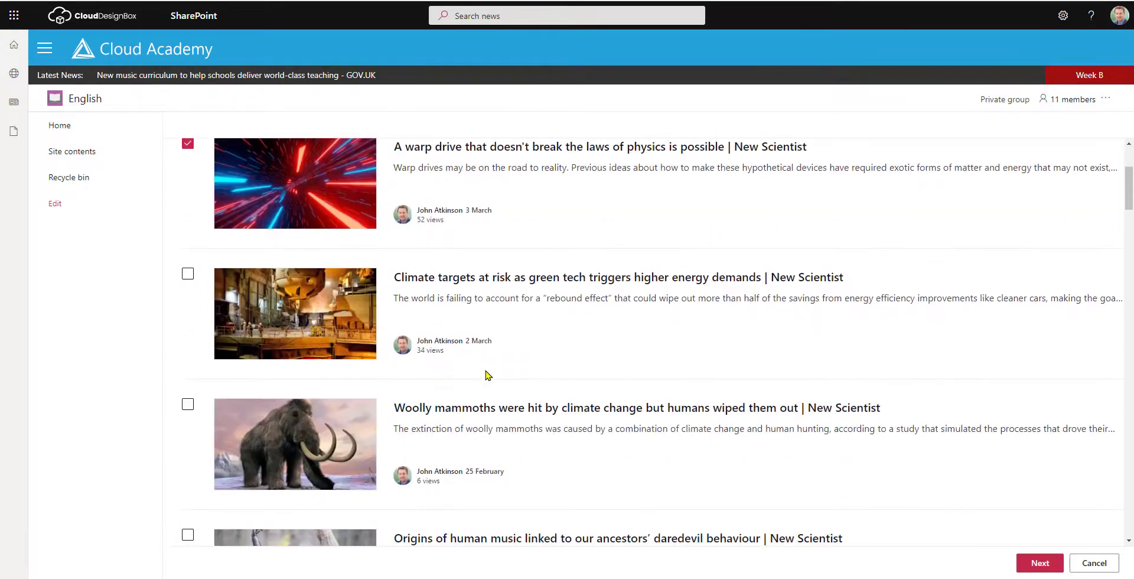
{"action": "scroll", "coordinate": [485, 369], "scroll_direction": "up", "scroll_amount": 3}
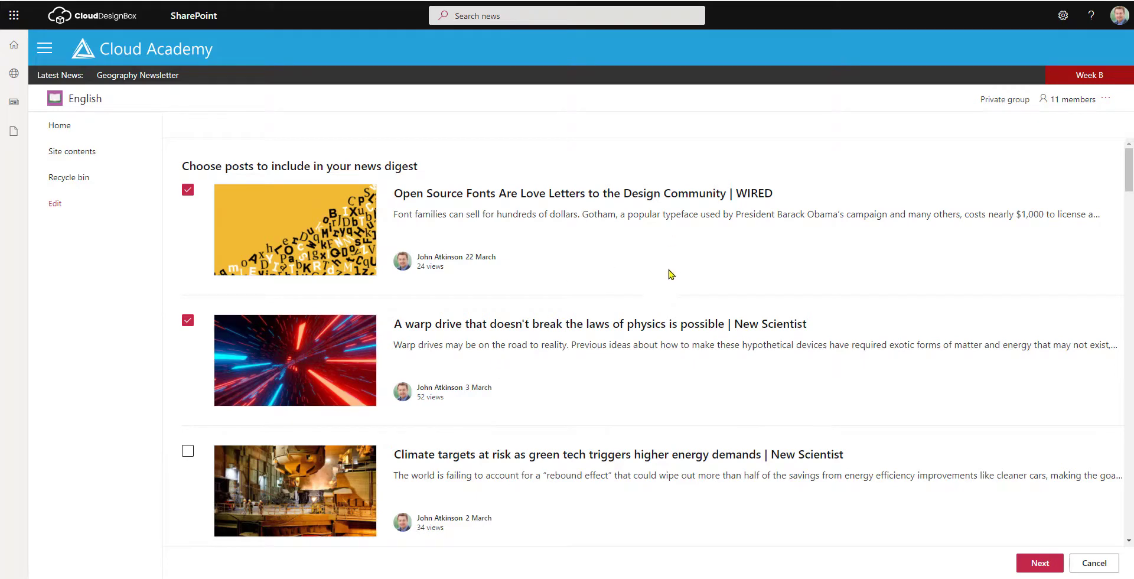
{"action": "left_click", "coordinate": [187, 451]}
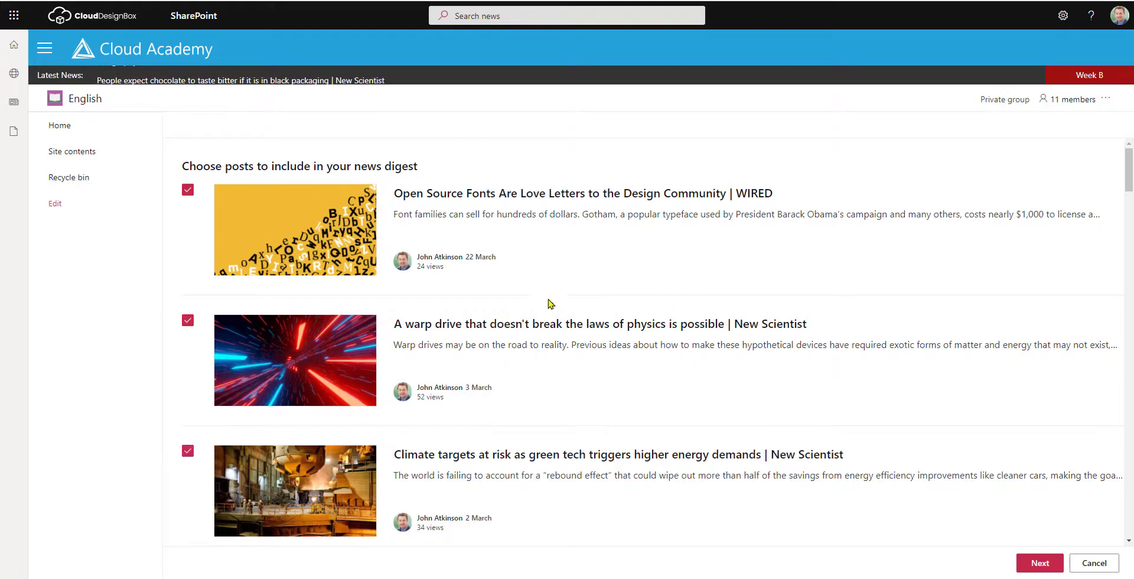
{"action": "left_click", "coordinate": [1033, 566]}
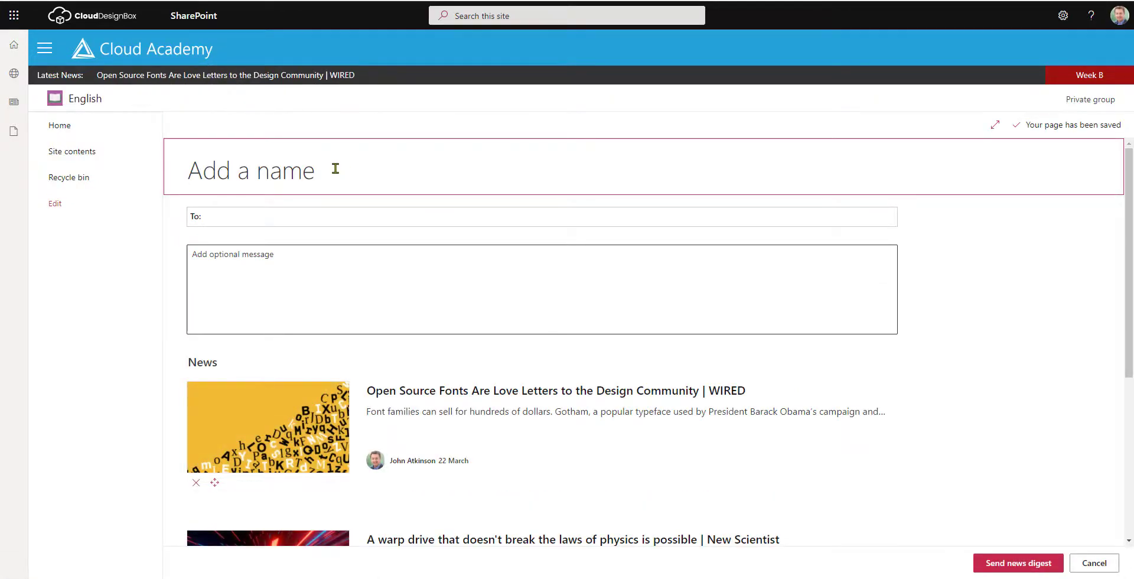
Name the digest 'This weeks news digest' and address it to English 11x-En1 2020 Members.
{"action": "type", "text": "This weeks news digest"}
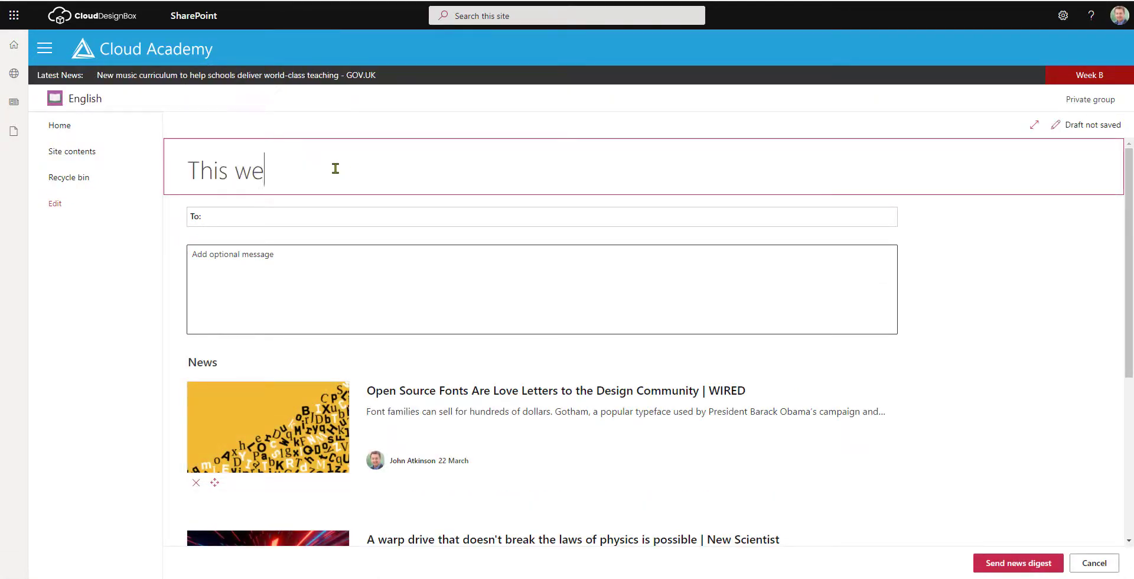
{"action": "left_click", "coordinate": [230, 218]}
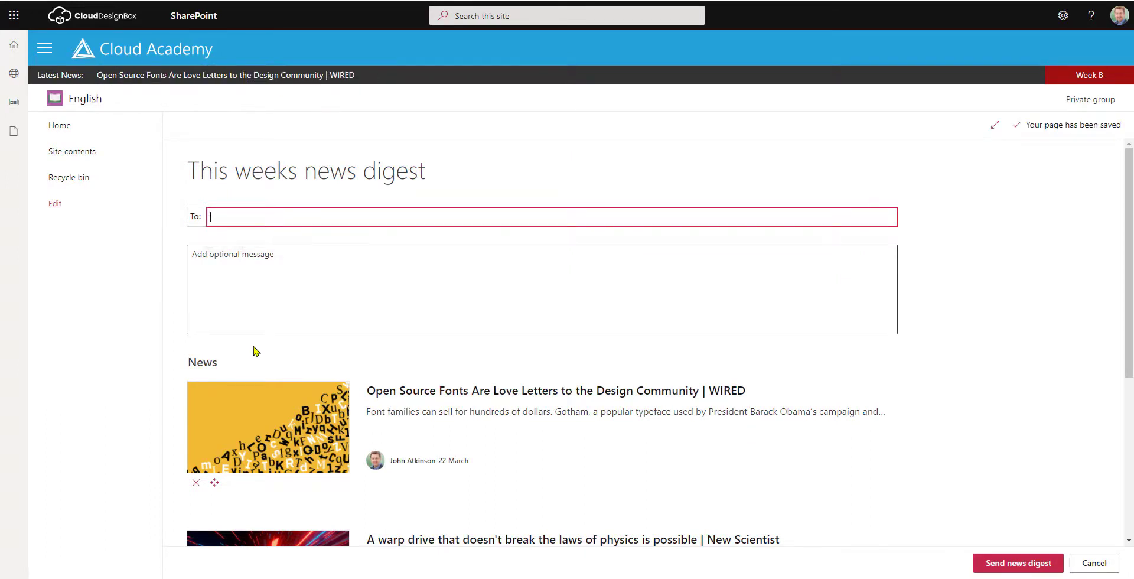
{"action": "type", "text": "English 10x-En1 2020 Members"}
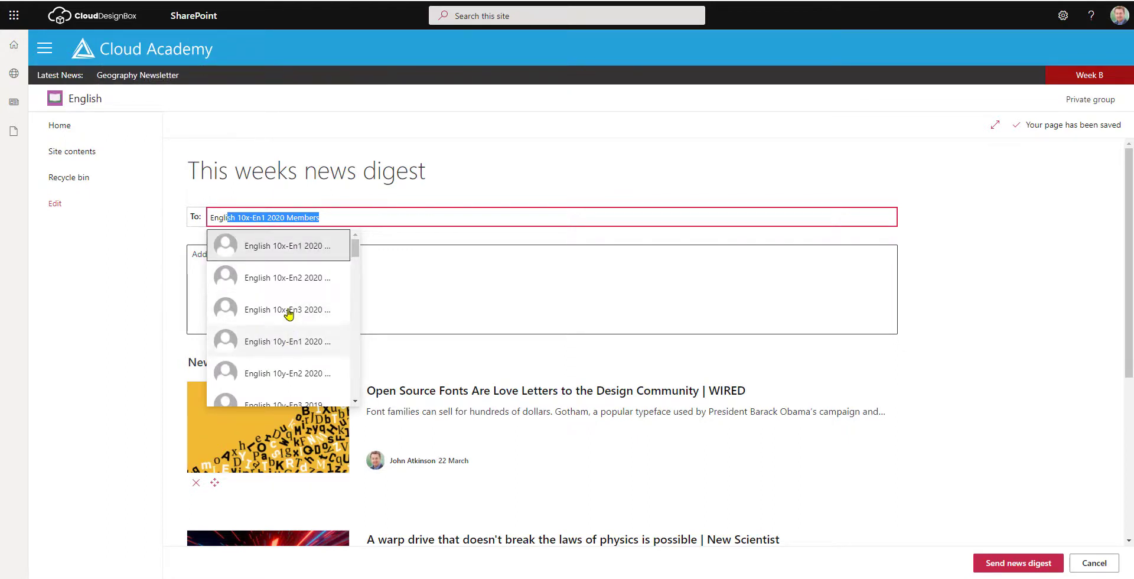
{"action": "scroll", "coordinate": [287, 349], "scroll_direction": "down", "scroll_amount": 3}
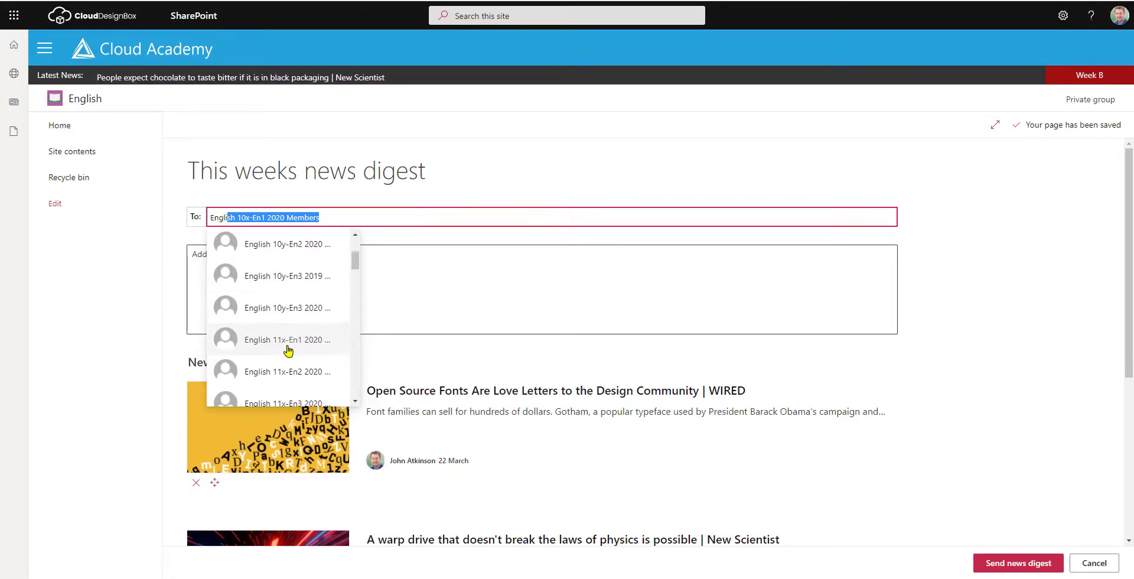
{"action": "scroll", "coordinate": [278, 304], "scroll_direction": "down", "scroll_amount": 1}
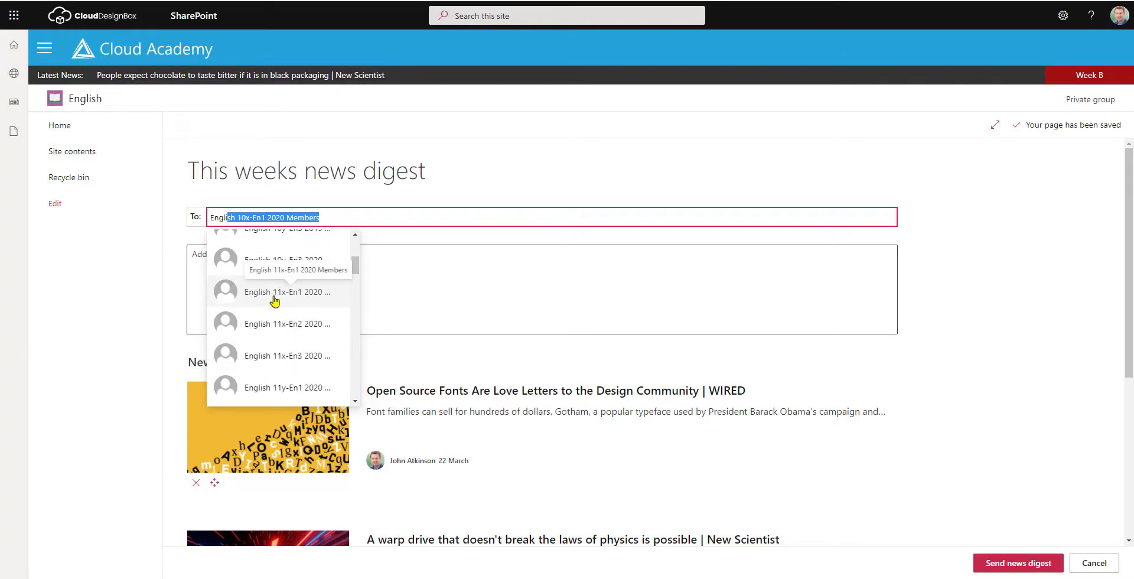
{"action": "left_click", "coordinate": [273, 296]}
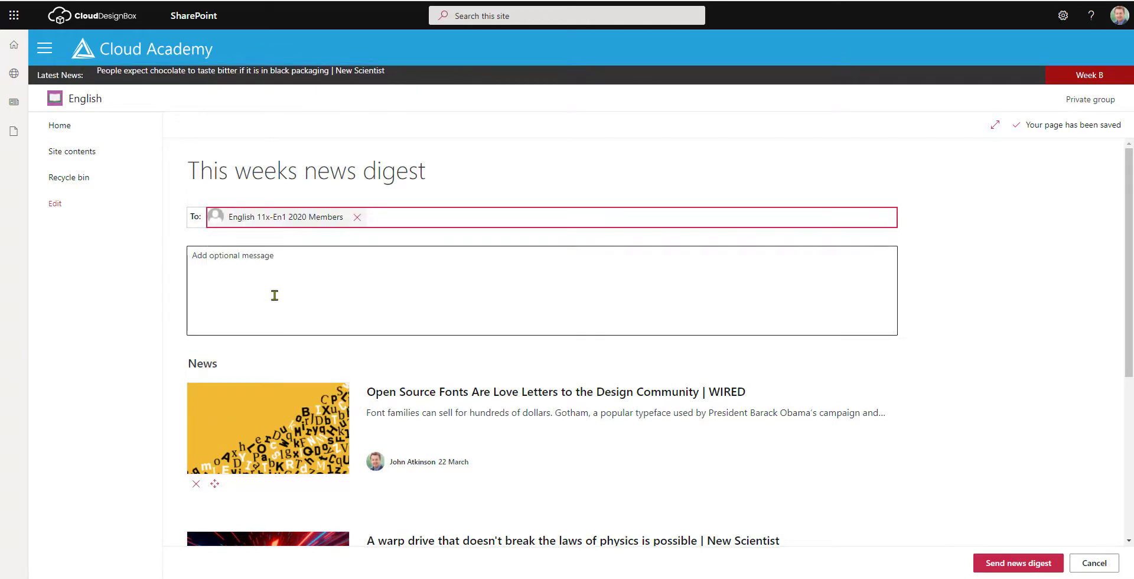
Add the message 'Please see this weeks news.' and send the digest.
{"action": "left_click", "coordinate": [304, 275]}
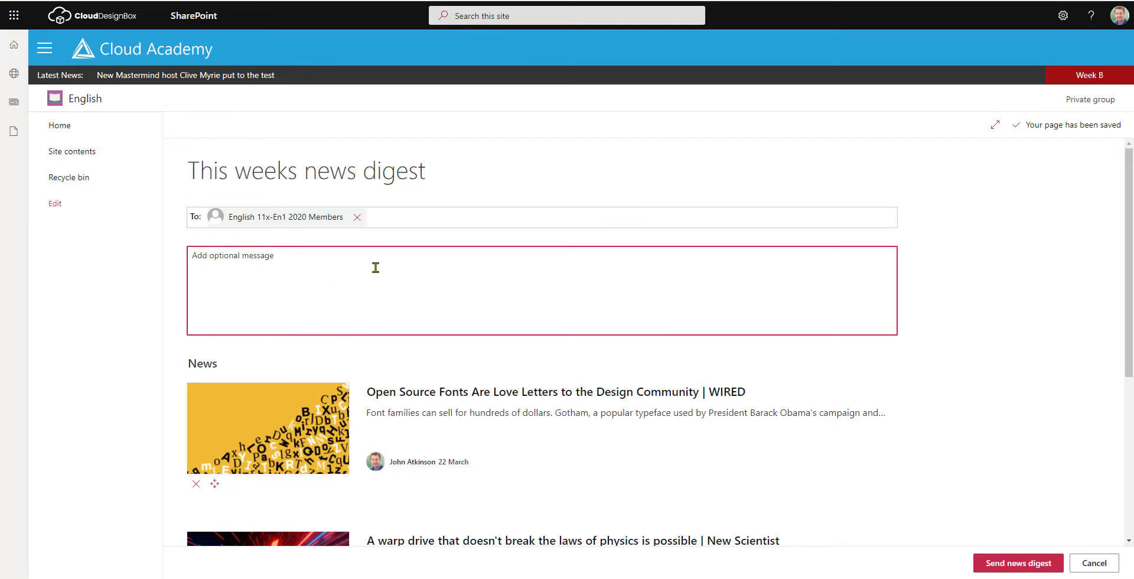
{"action": "type", "text": "Please see this weeks news."}
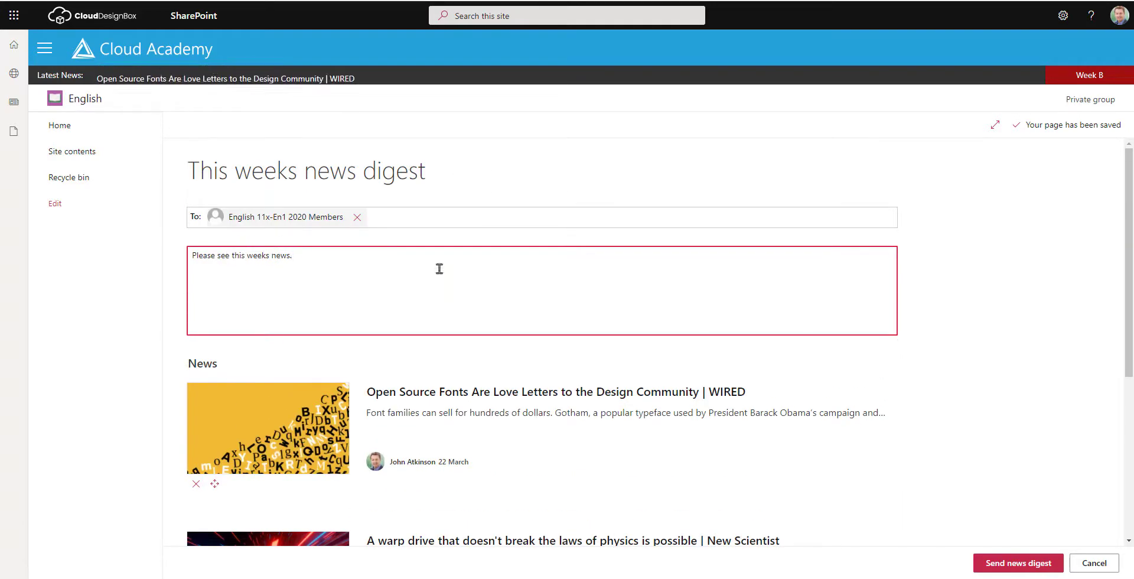
{"action": "left_click", "coordinate": [1006, 564]}
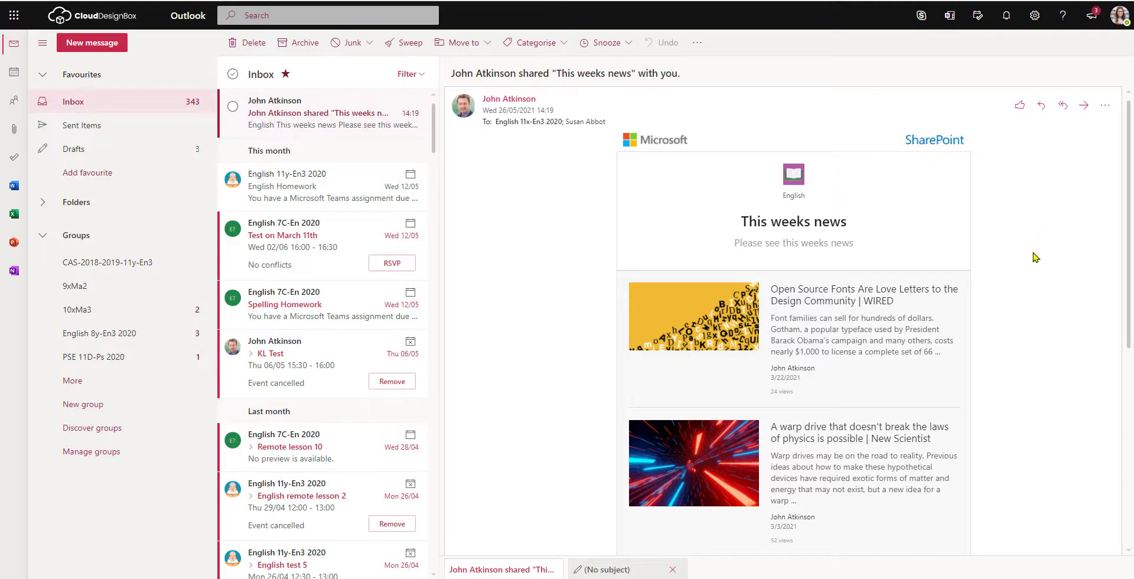
Scroll through the articles in the received This weeks news digest email.
{"action": "scroll", "coordinate": [1035, 258], "scroll_direction": "down", "scroll_amount": 3}
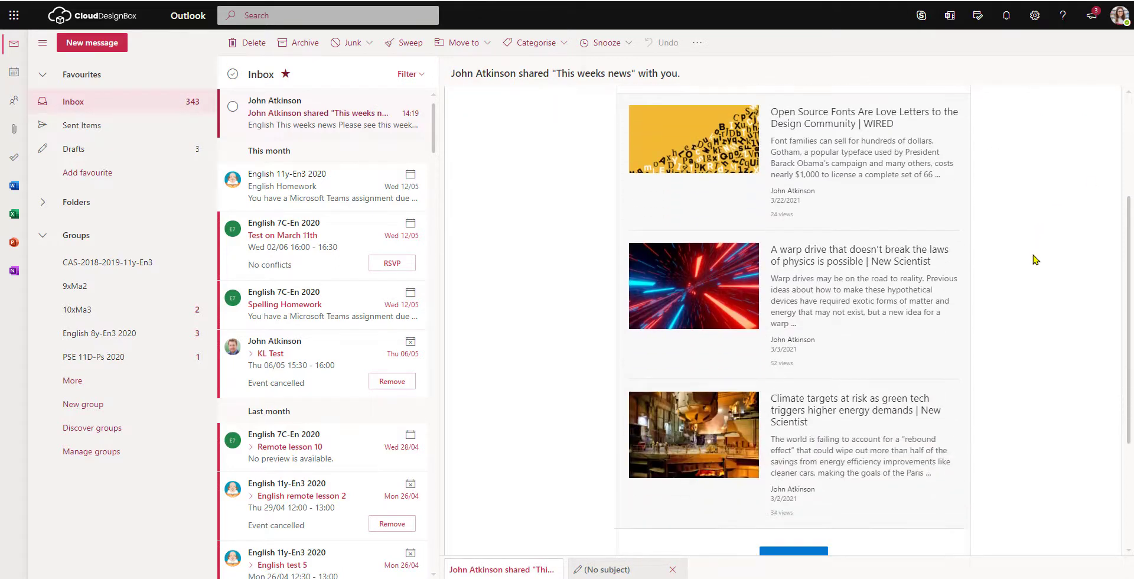
{"action": "scroll", "coordinate": [1035, 259], "scroll_direction": "up", "scroll_amount": 1}
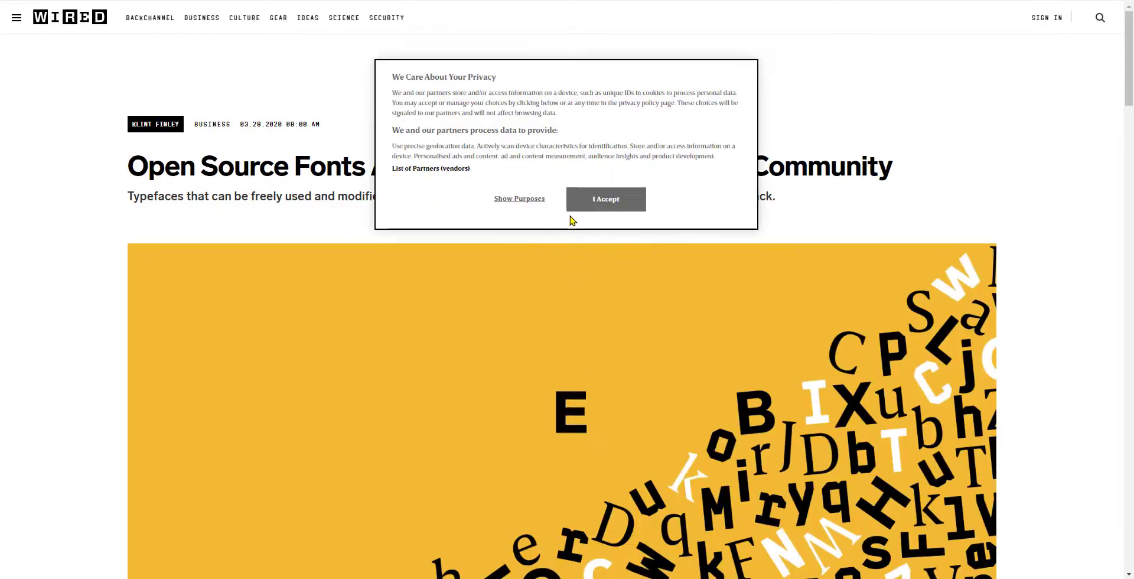
Dismiss the WIRED cookie notice and look over the Open Source Fonts article.
{"action": "left_click", "coordinate": [605, 201]}
{"action": "scroll", "coordinate": [626, 187], "scroll_direction": "down", "scroll_amount": 1}
{"action": "scroll", "coordinate": [623, 184], "scroll_direction": "up", "scroll_amount": 2}
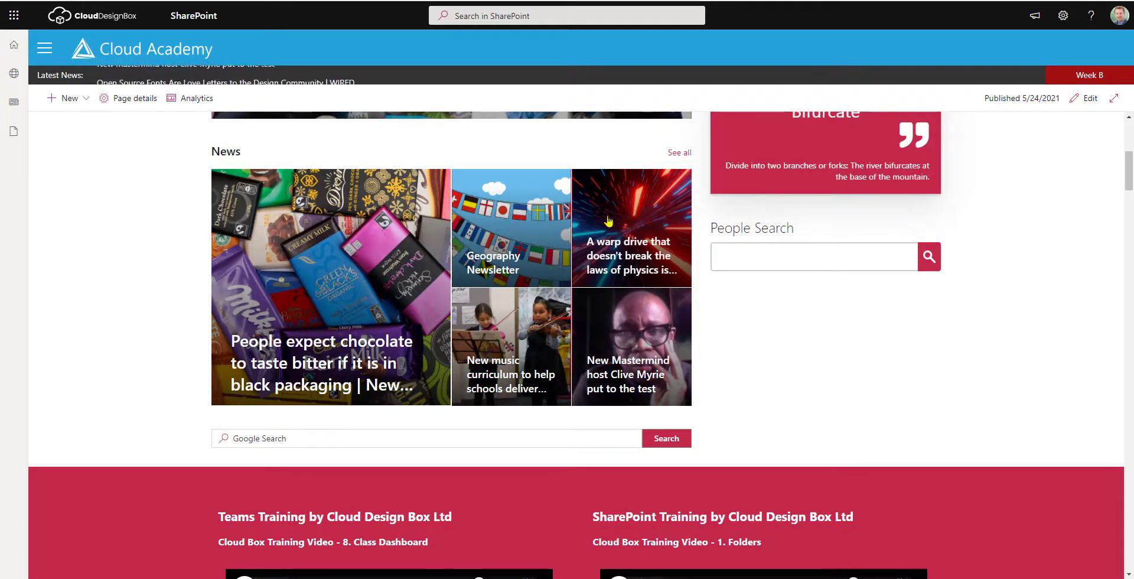
Open the Geography Newsletter news page and bring up its Promote options.
{"action": "left_click", "coordinate": [489, 232]}
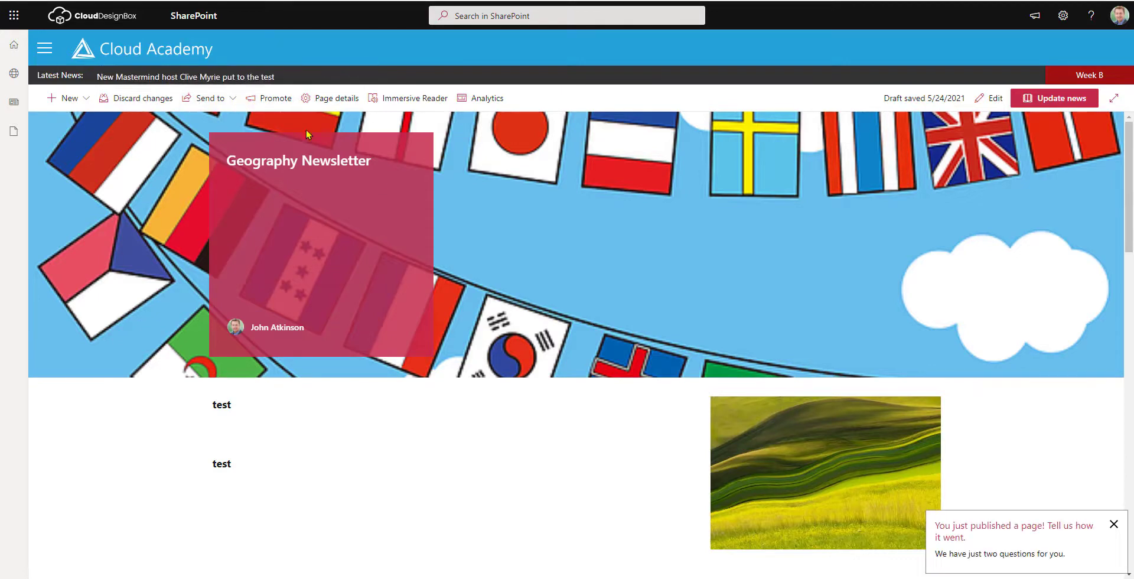
{"action": "left_click", "coordinate": [264, 100]}
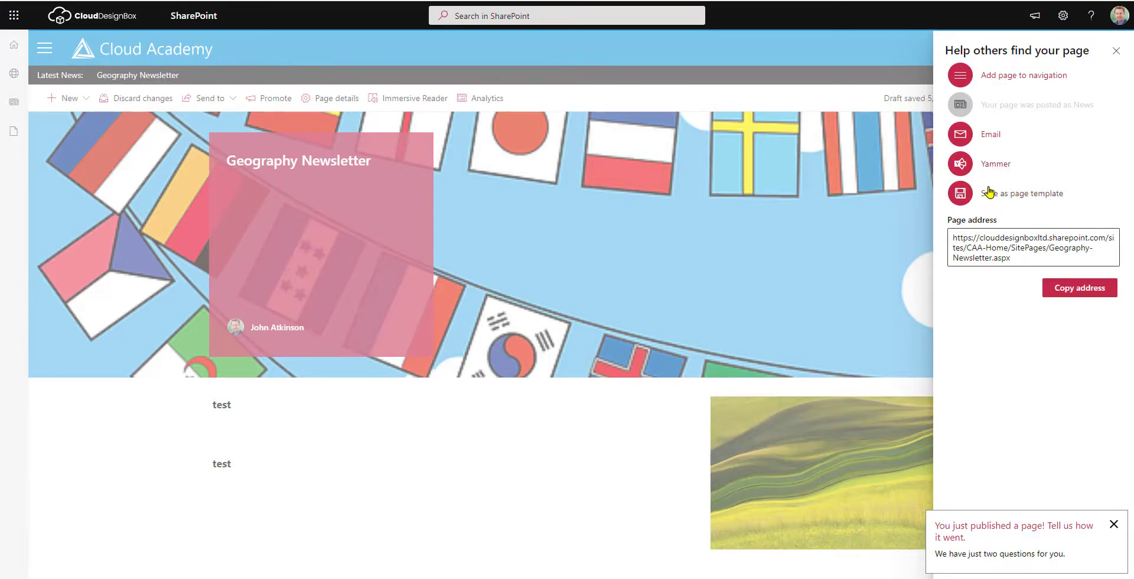
Address an email of the post to English 11y-En3 2020 and a suggested colleague.
{"action": "left_click", "coordinate": [990, 140]}
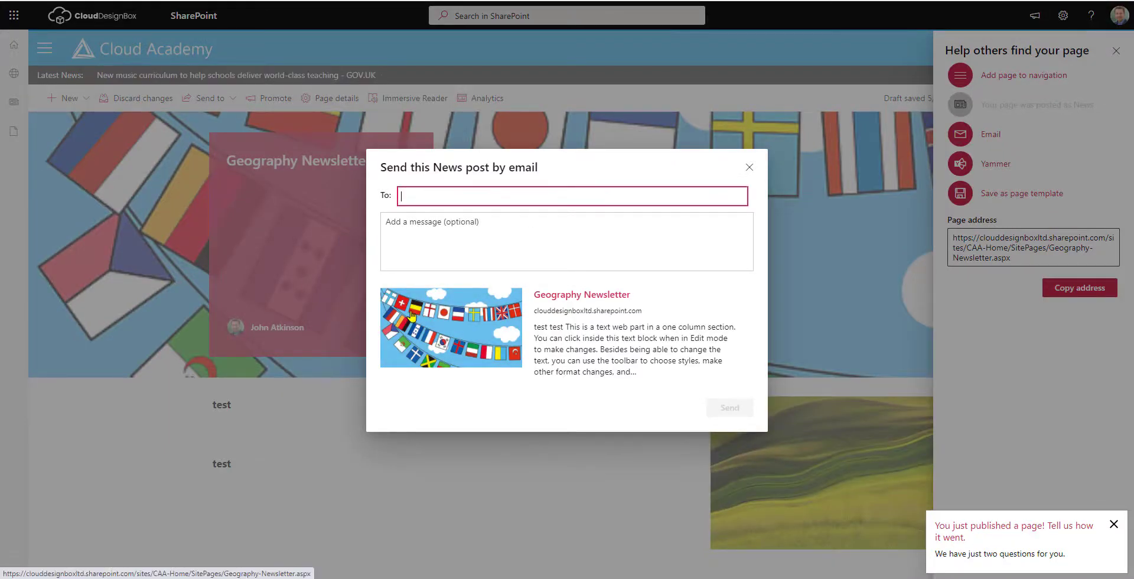
{"action": "type", "text": "English 7C-En 2020"}
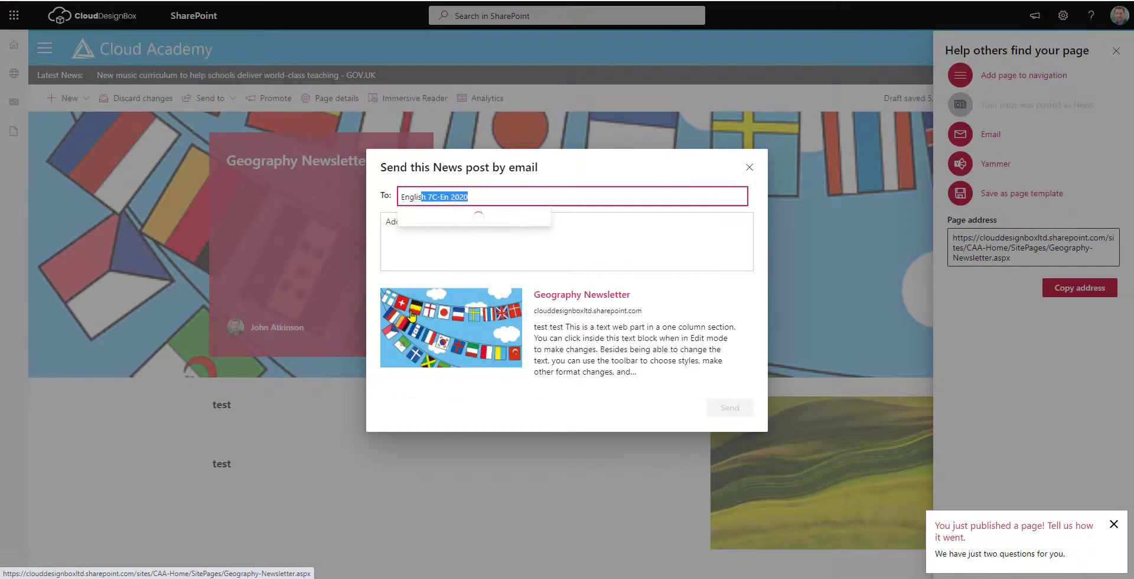
{"action": "left_click", "coordinate": [449, 254]}
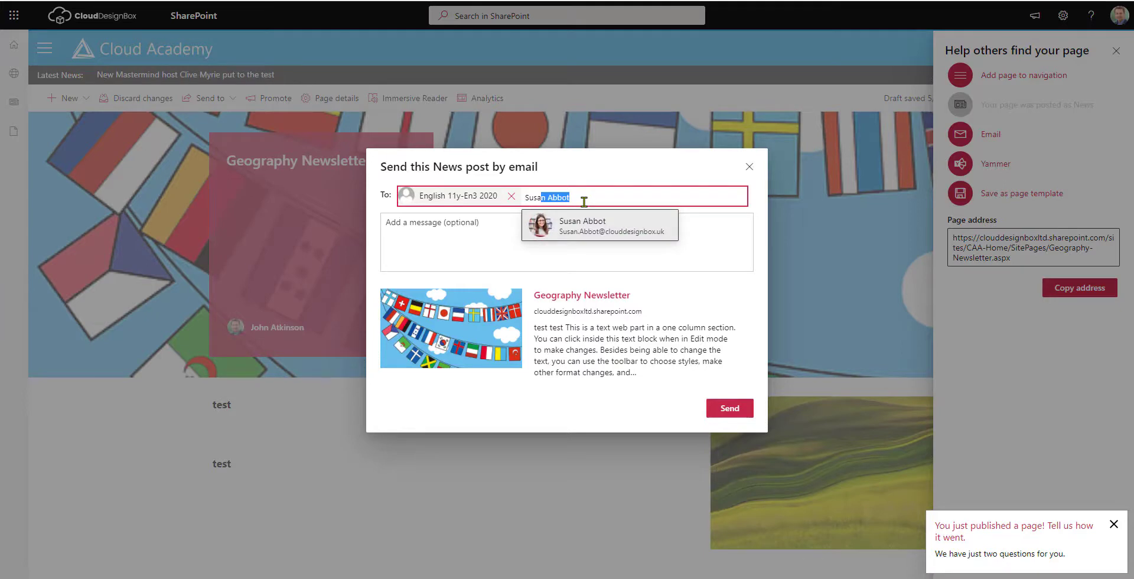
{"action": "left_click", "coordinate": [585, 226]}
Add the note 'See what the geography department have been doing' and send it.
{"action": "left_click", "coordinate": [550, 268]}
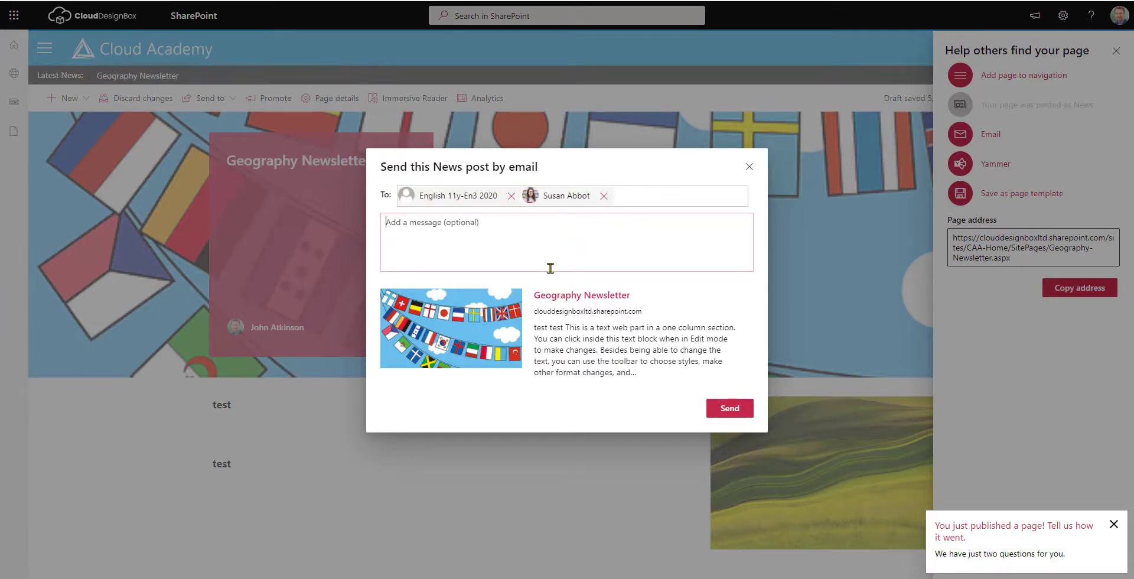
{"action": "type", "text": "See what the geography department have been doing"}
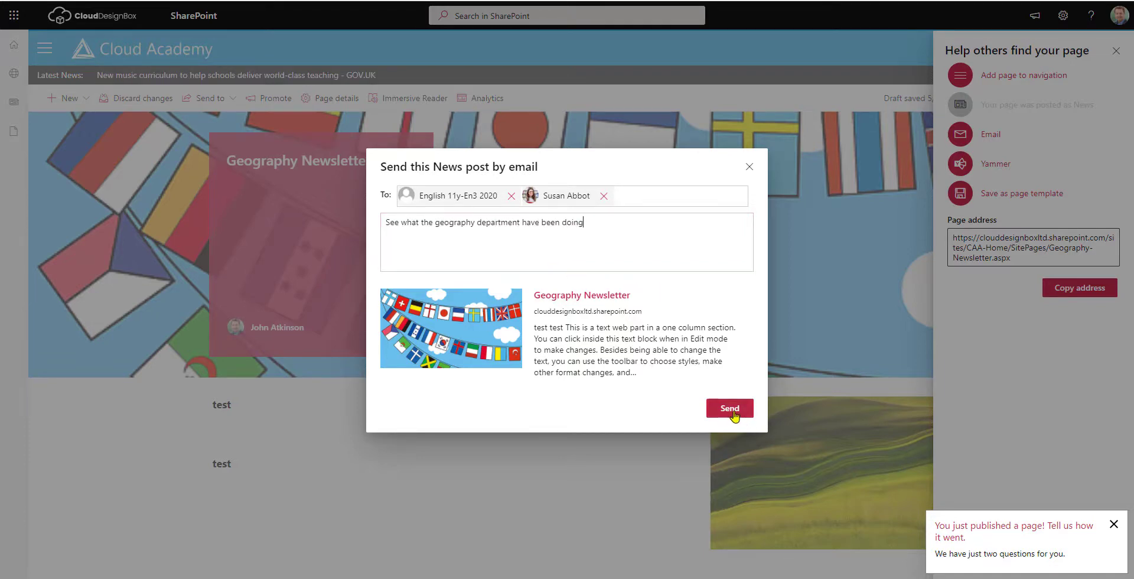
{"action": "left_click", "coordinate": [732, 411]}
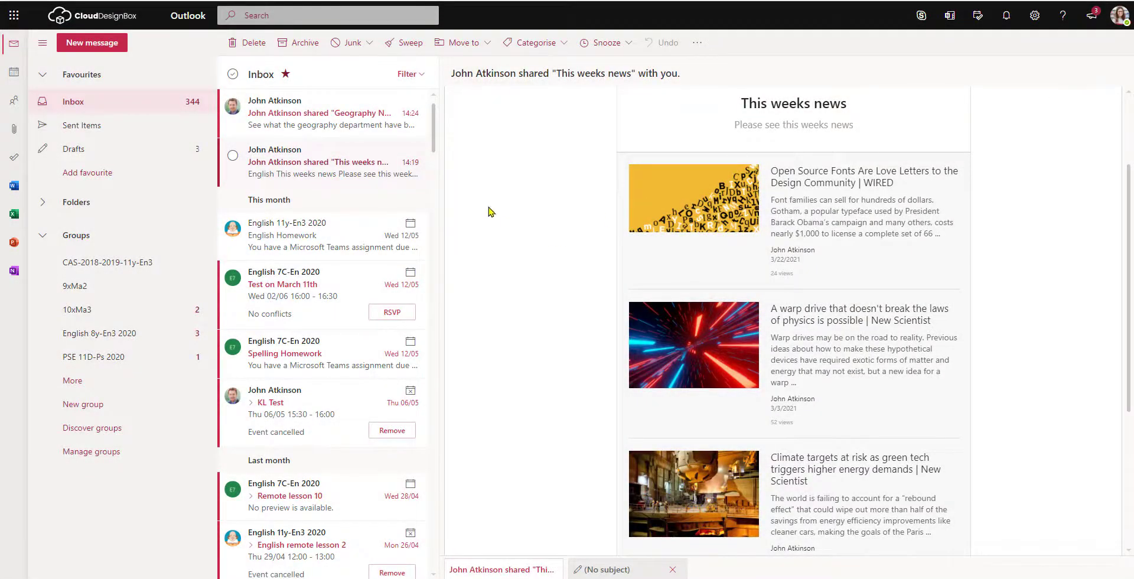
Open the 'shared Geography Newsletter with you' message at the top of the Inbox.
{"action": "left_click", "coordinate": [283, 123]}
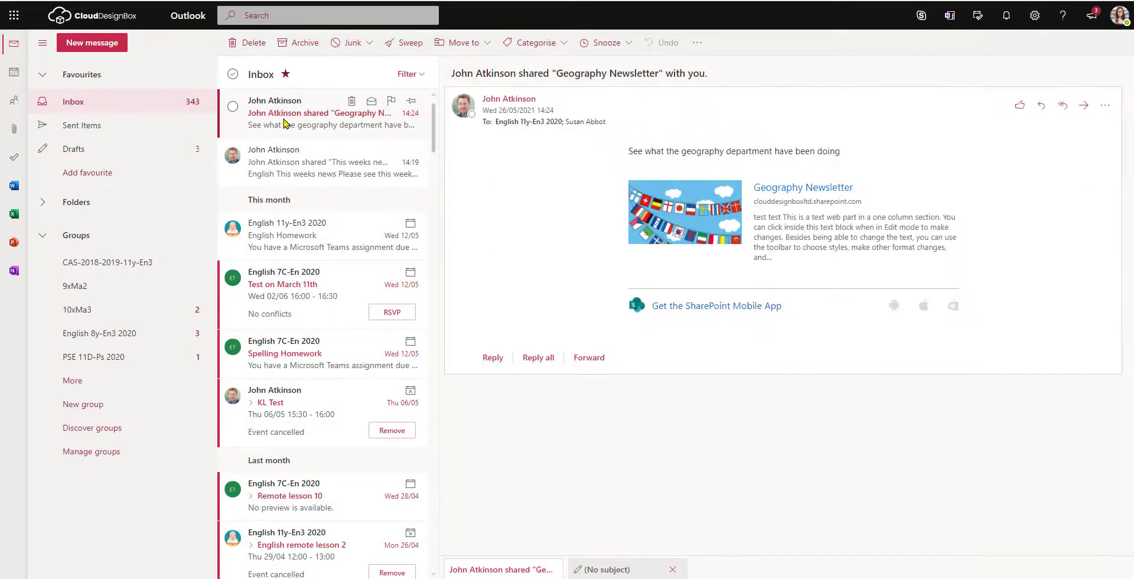